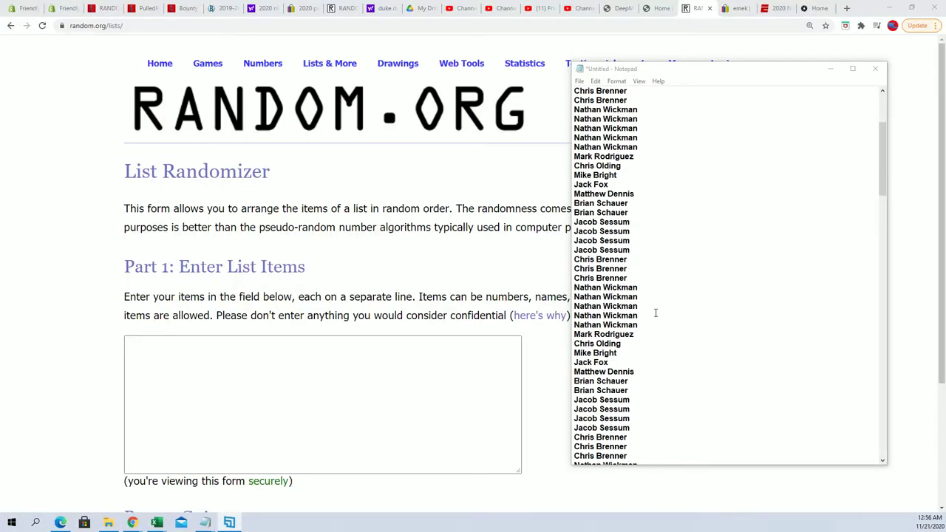
# - Copy the basketball player list, from Aaron Nesmith to Zion Williamson, from Notepad into the List Randomizer's item field in the browser
pyautogui.scroll(-2, 644, 308)
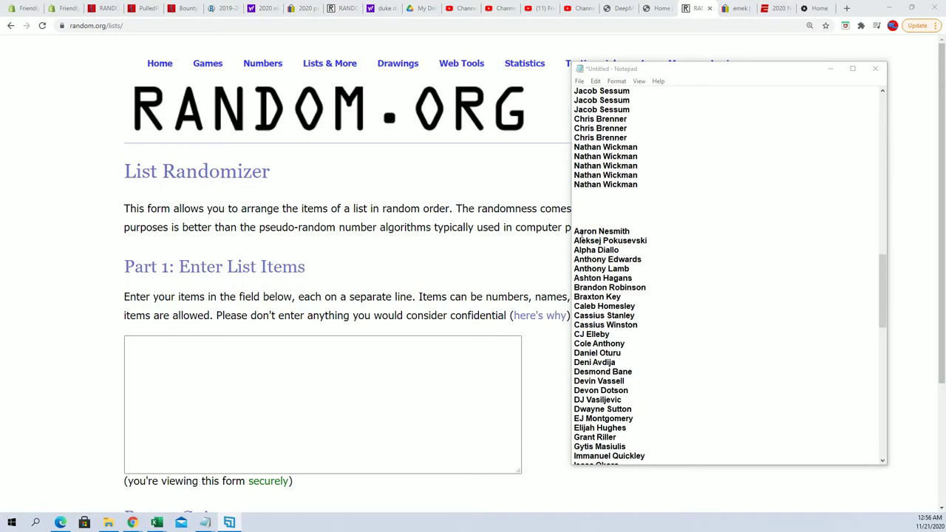
pyautogui.moveTo(575, 231); pyautogui.dragTo(655, 523)
pyautogui.rightClick(603, 249)
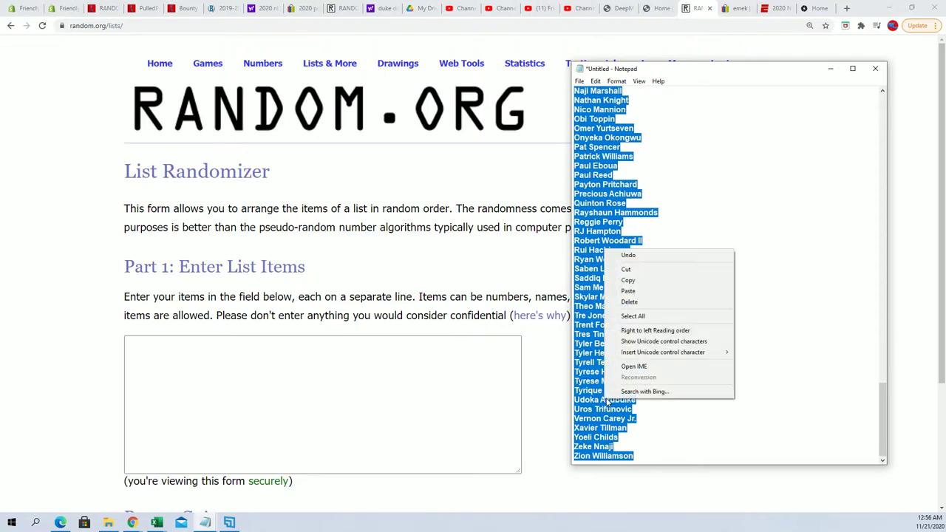
pyautogui.click(634, 282)
pyautogui.click(397, 373)
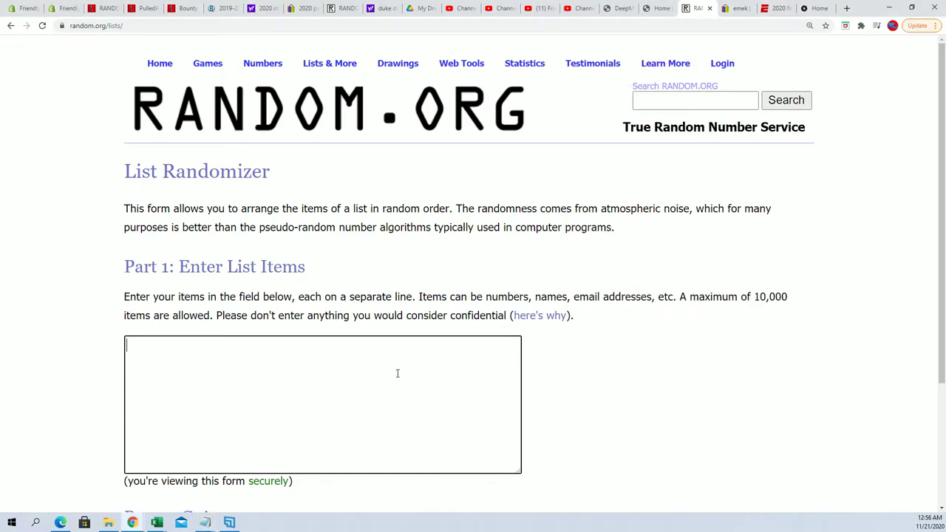
pyautogui.hotkey('ctrl', 'v')
# - Randomize the basketball player list seven times in a row
pyautogui.scroll(-3, 99, 416)
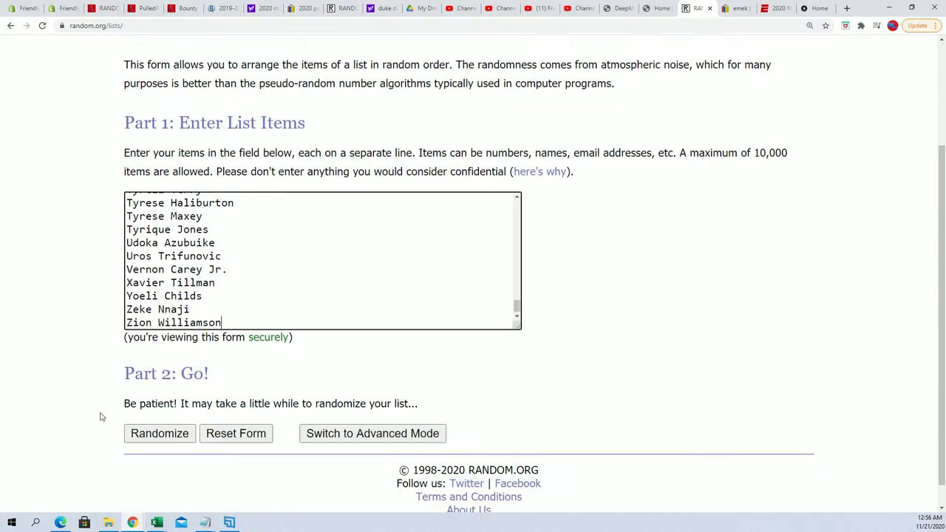
pyautogui.click(158, 406)
pyautogui.scroll(-15, 85, 408)
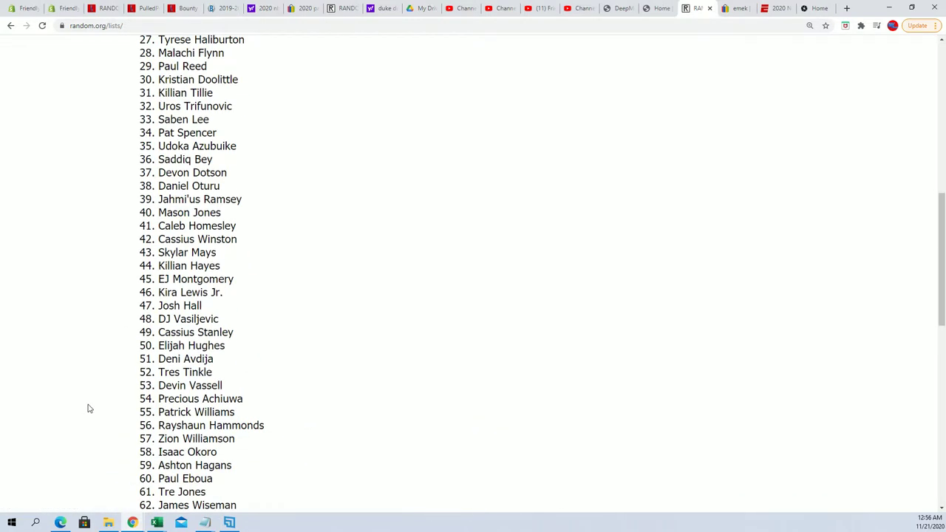
pyautogui.click(141, 412)
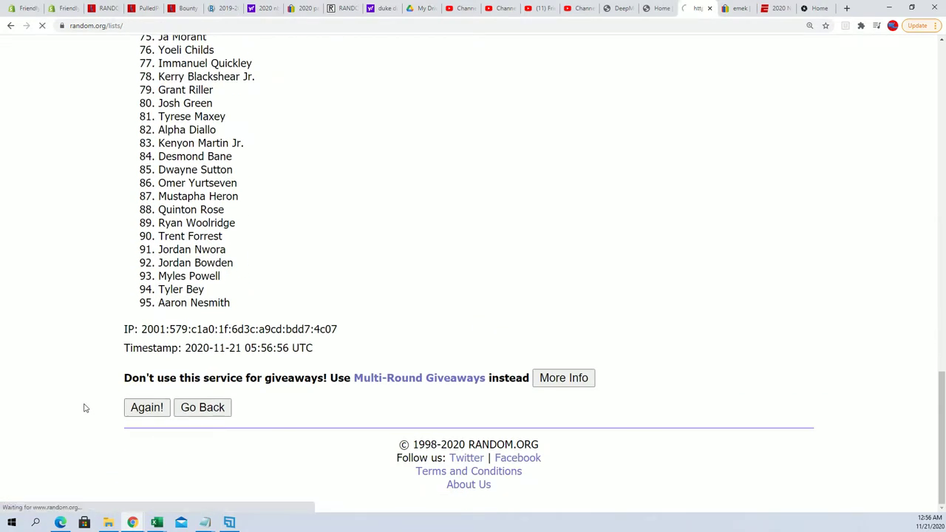
pyautogui.scroll(-12, 87, 408)
pyautogui.scroll(-5, 94, 408)
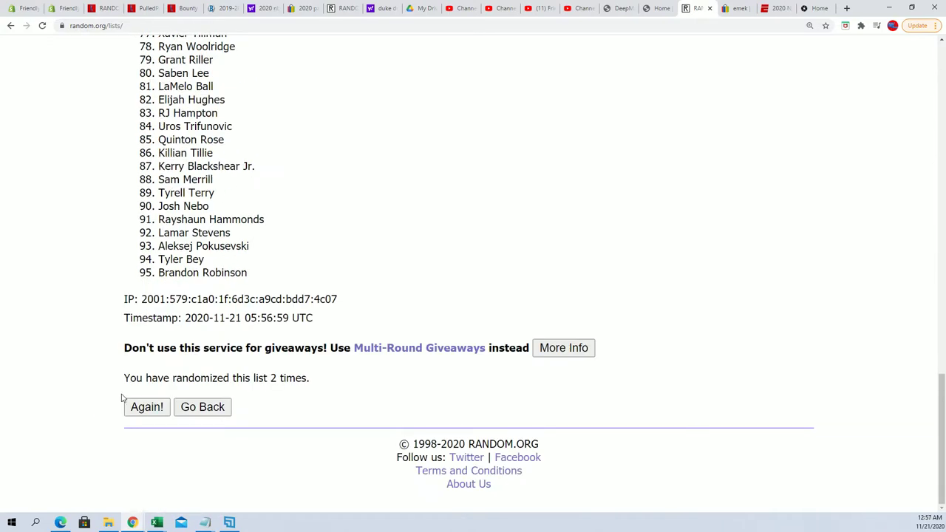
pyautogui.click(141, 406)
pyautogui.scroll(-15, 104, 380)
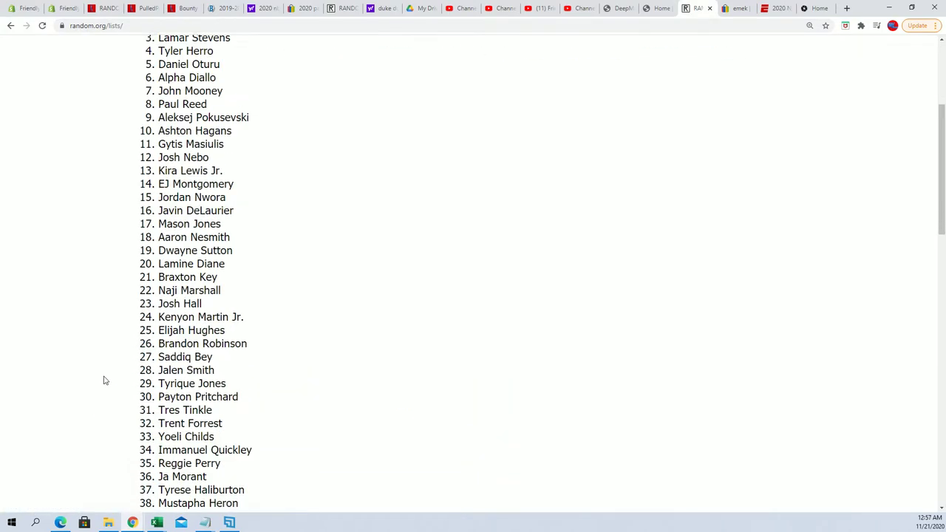
pyautogui.click(140, 406)
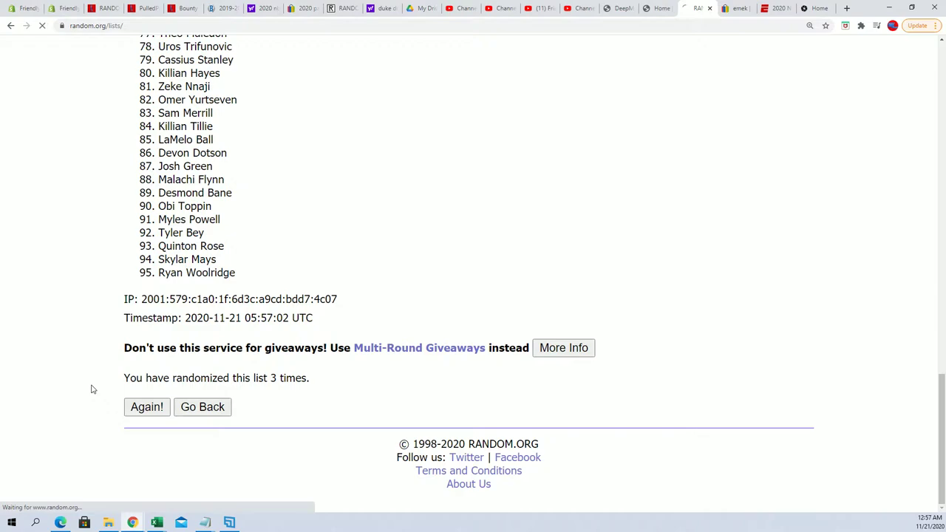
pyautogui.scroll(-10, 74, 378)
pyautogui.scroll(-5, 74, 378)
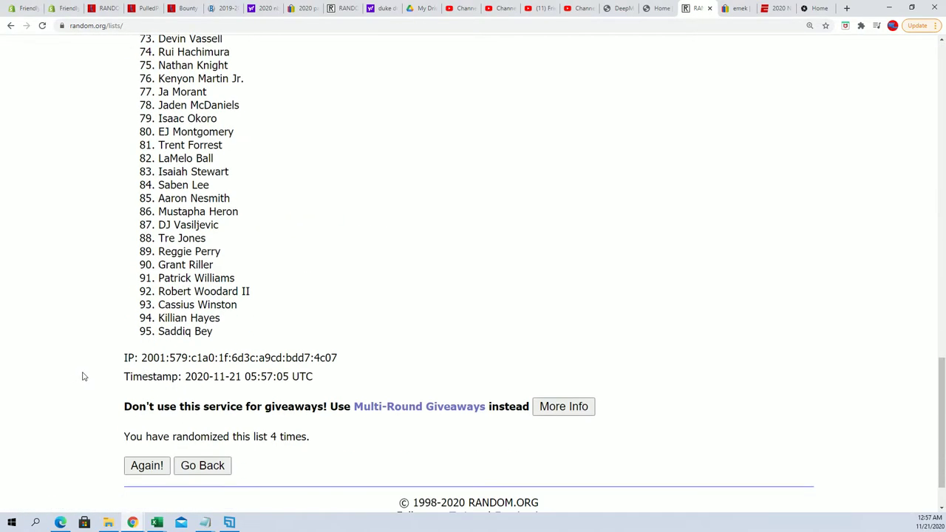
pyautogui.click(142, 464)
pyautogui.scroll(-15, 87, 380)
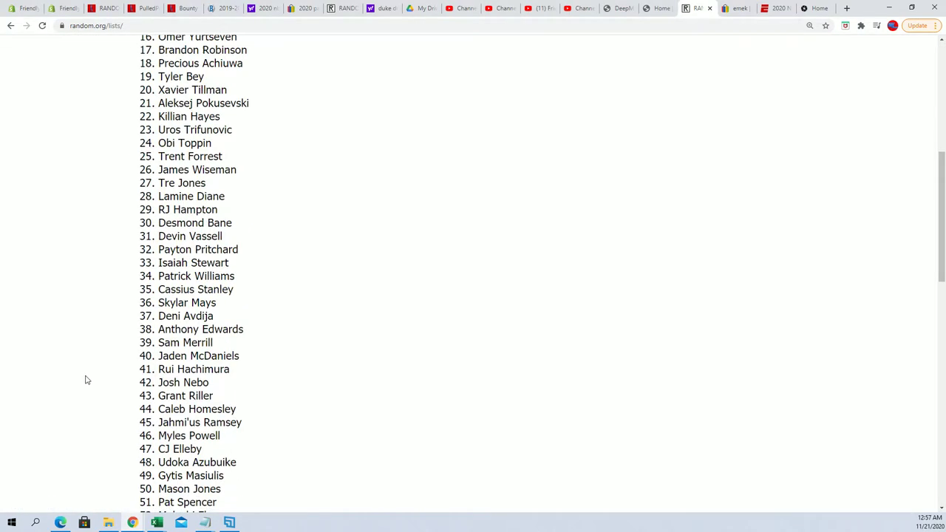
pyautogui.click(119, 406)
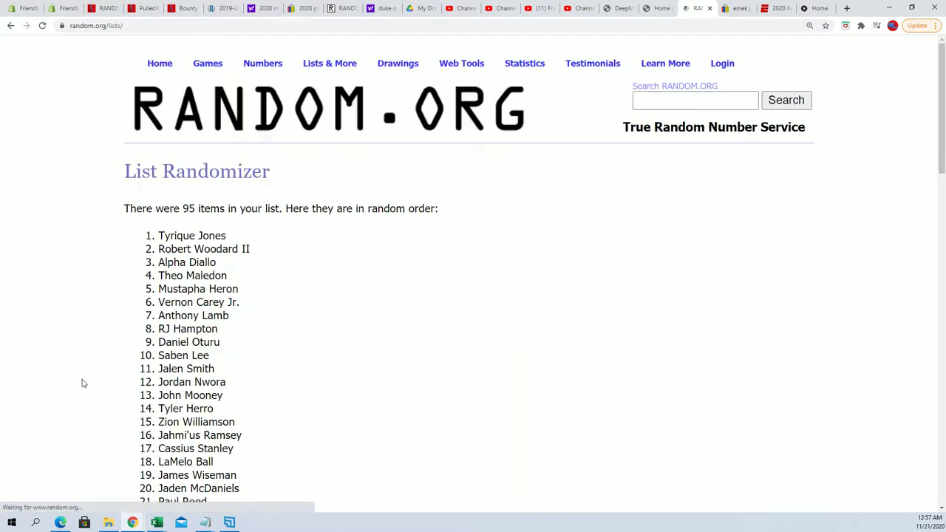
pyautogui.scroll(-10, 81, 383)
pyautogui.scroll(-5, 85, 385)
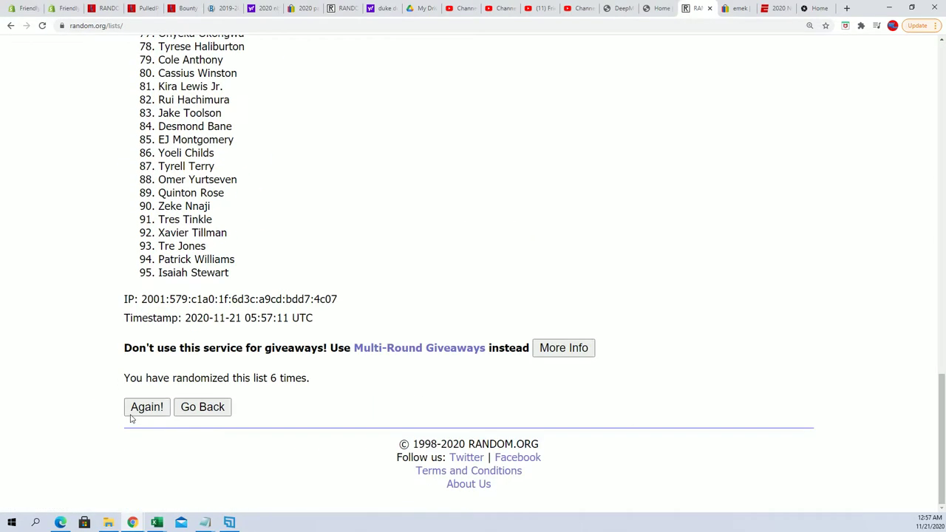
pyautogui.click(147, 410)
# - Copy the full randomized player list, switch to the Excel workbook, and paste it into column B starting at B1
pyautogui.scroll(-9, 225, 390)
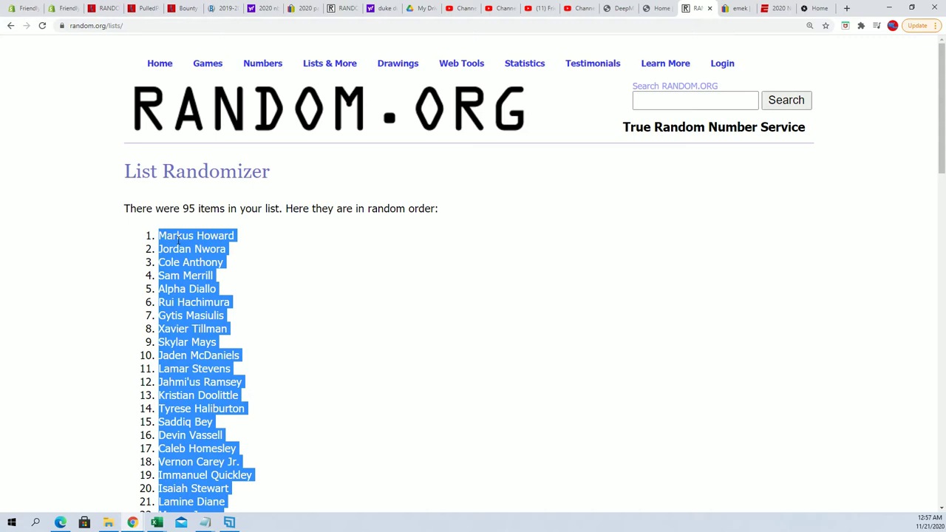
pyautogui.rightClick(177, 239)
pyautogui.click(196, 252)
pyautogui.hotkey('alt', 'Tab')
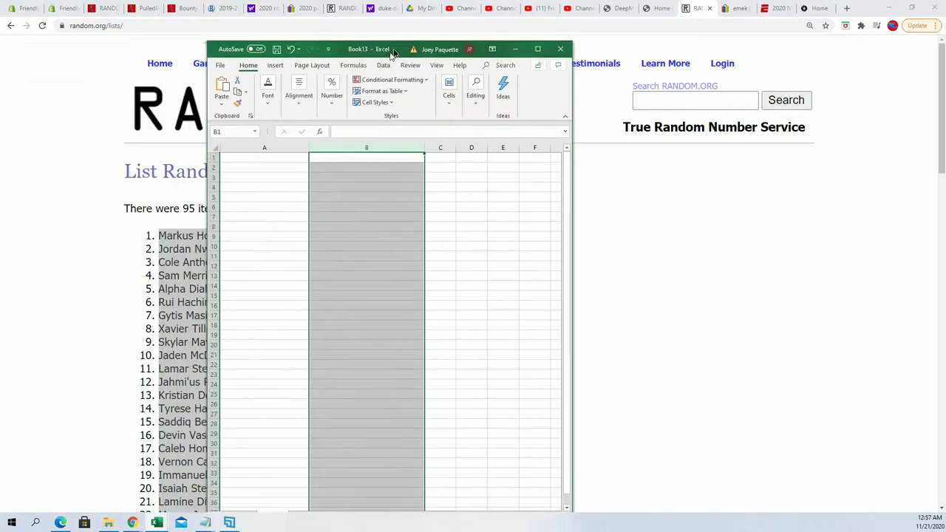
pyautogui.click(568, 22)
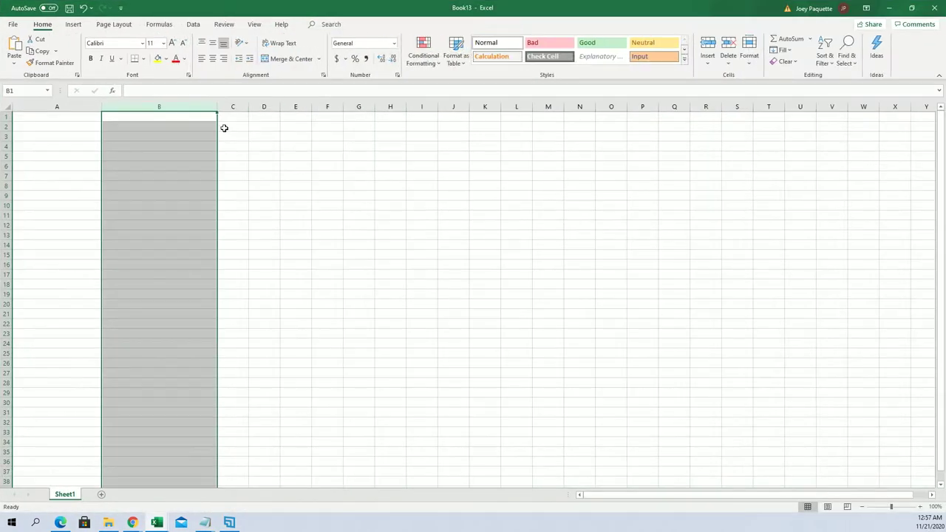
pyautogui.click(201, 118)
pyautogui.hotkey('ctrl', 'v')
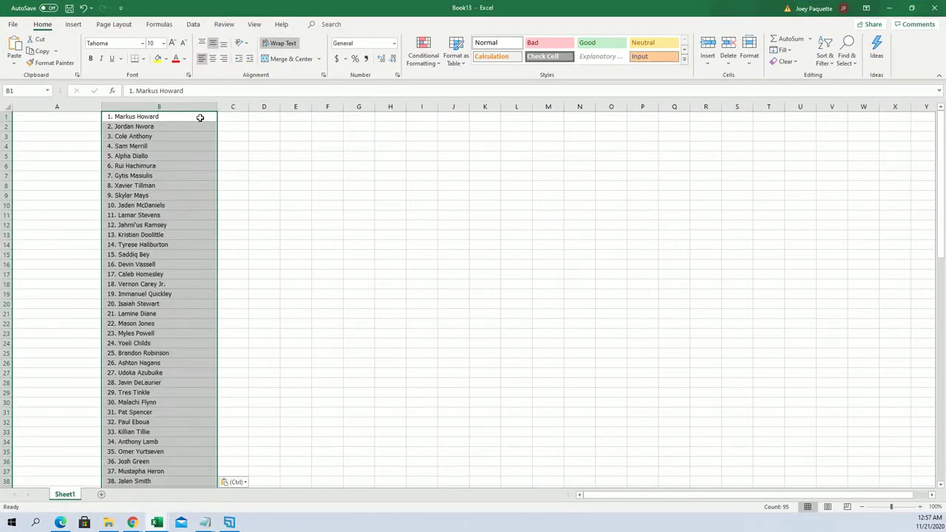
pyautogui.scroll(-20, 207, 251)
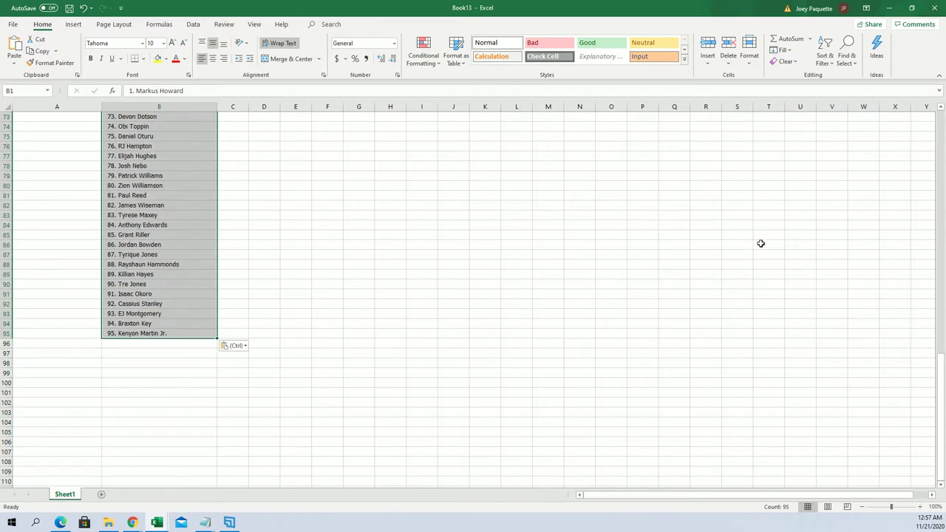
pyautogui.moveTo(932, 369); pyautogui.dragTo(859, 204)
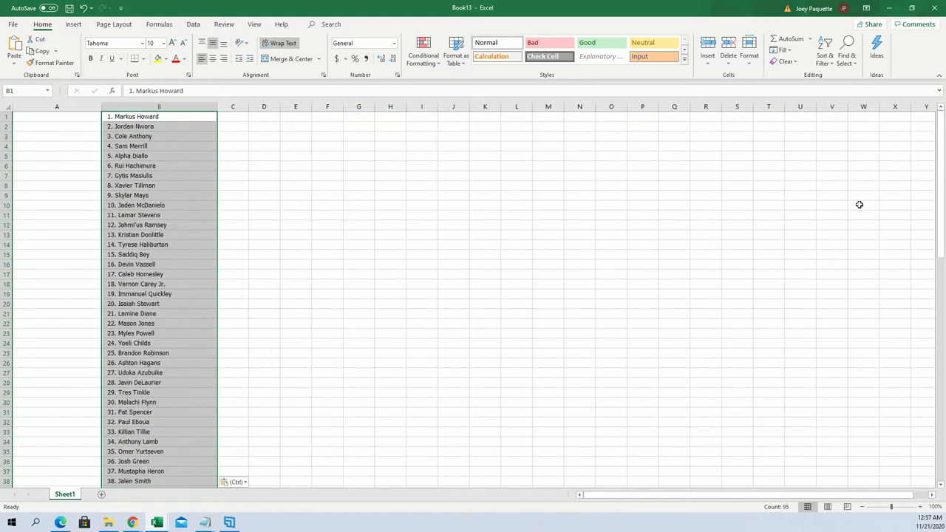
# - Return to the browser and open a blank List Randomizer form
pyautogui.click(888, 8)
pyautogui.moveTo(308, 65)
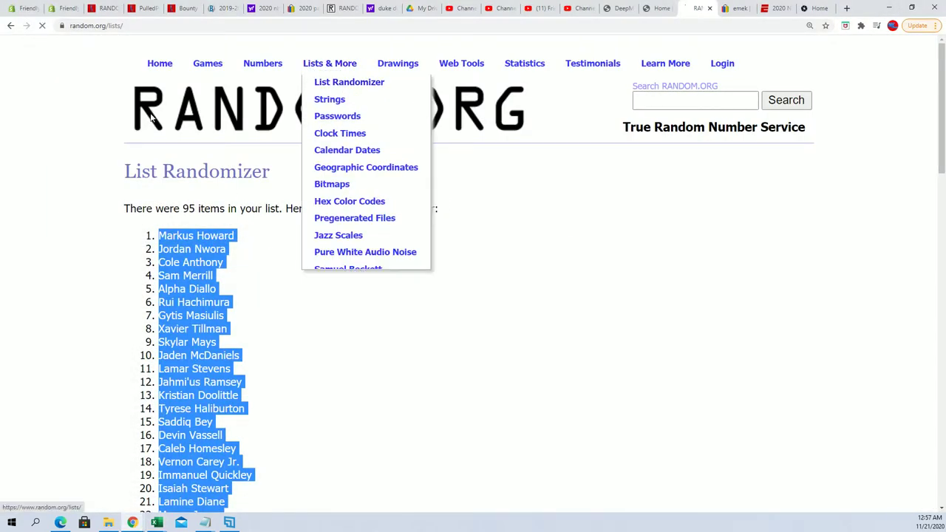
pyautogui.click(348, 82)
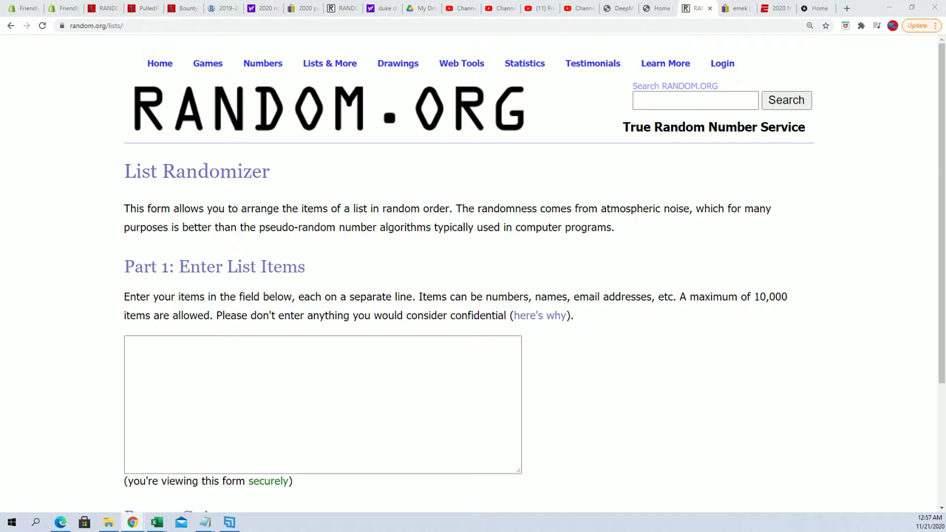
# - Copy all participant names between the Notepad heading and the player list into the List Randomizer's item field in the browser
pyautogui.click(205, 522)
pyautogui.scroll(10, 688, 266)
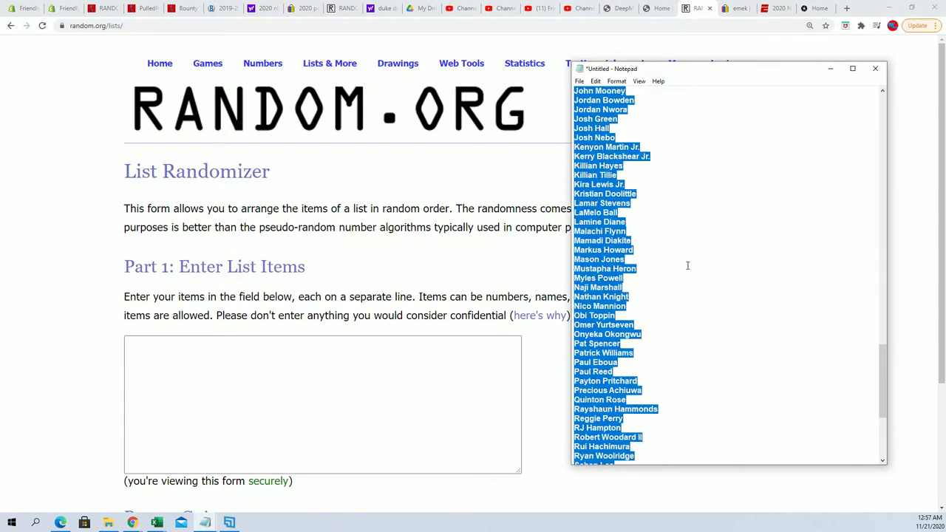
pyautogui.scroll(15, 669, 272)
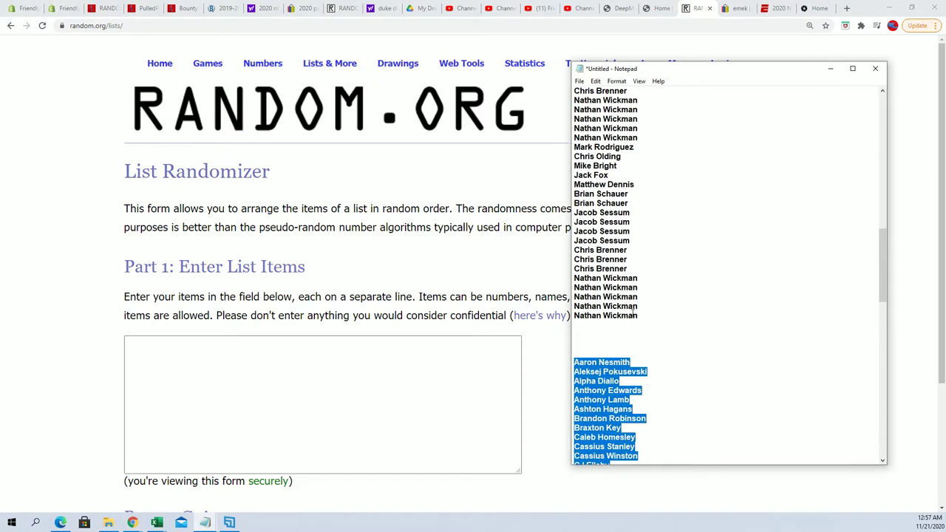
pyautogui.moveTo(636, 315); pyautogui.dragTo(575, 118)
pyautogui.rightClick(583, 138)
pyautogui.click(606, 170)
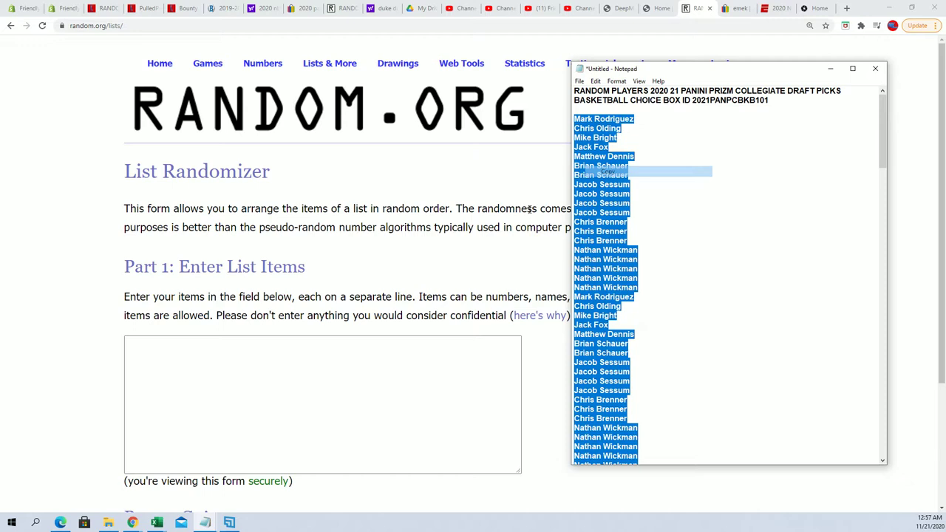
pyautogui.click(221, 393)
pyautogui.hotkey('ctrl', 'v')
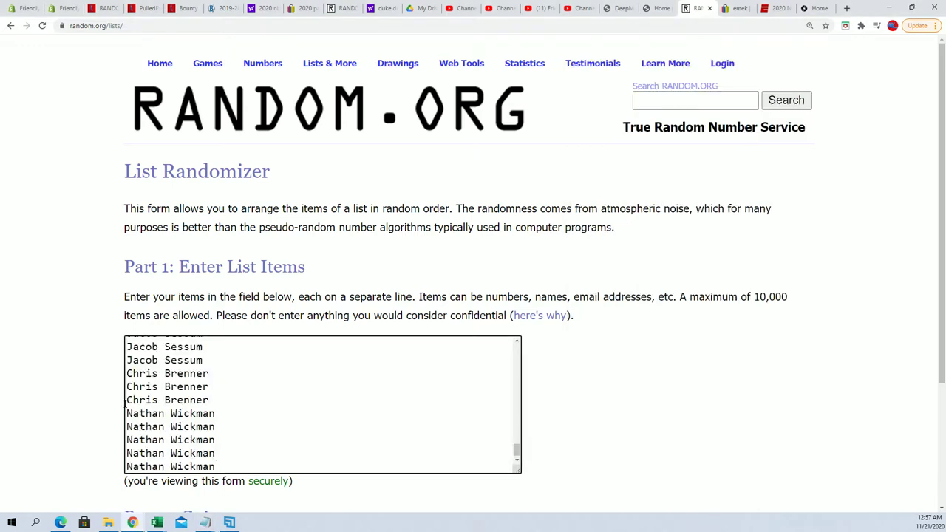
# - Randomize the participant name list seven times in a row
pyautogui.scroll(-3, 52, 425)
pyautogui.click(141, 410)
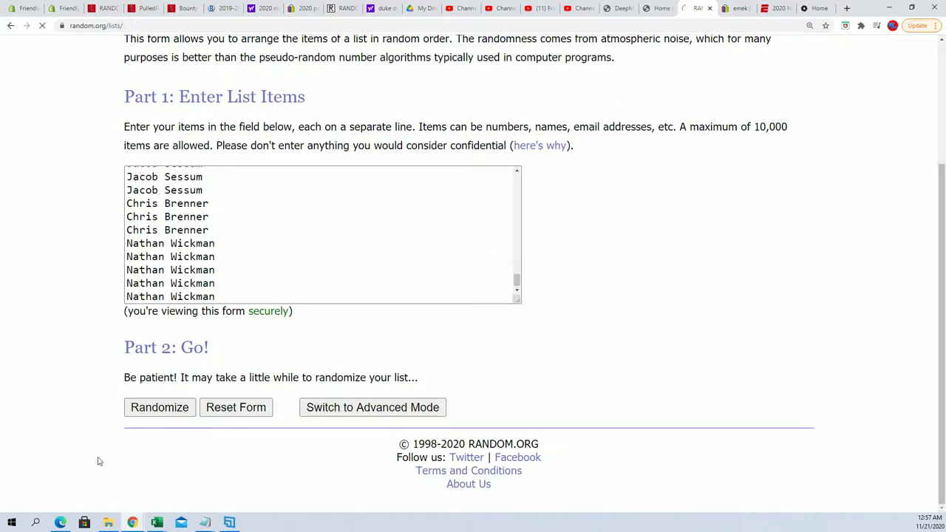
pyautogui.scroll(-15, 99, 448)
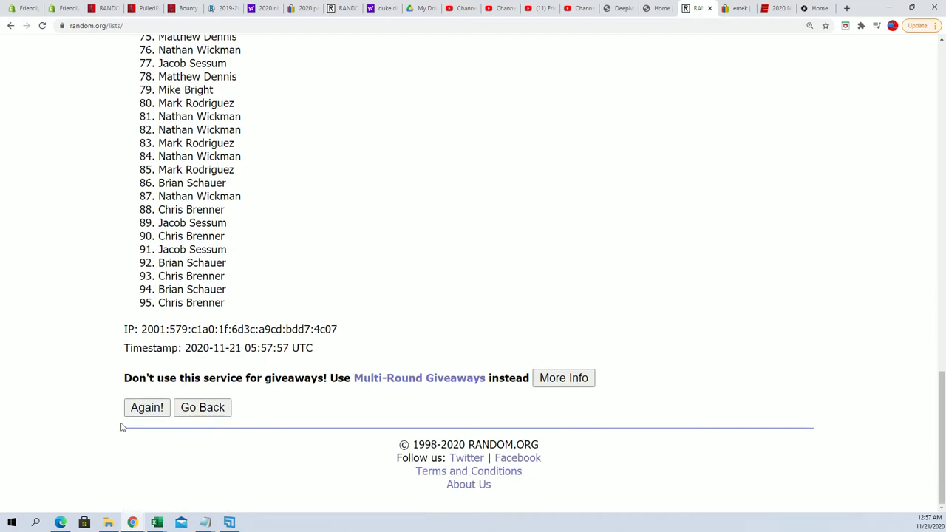
pyautogui.click(146, 413)
pyautogui.scroll(-15, 116, 449)
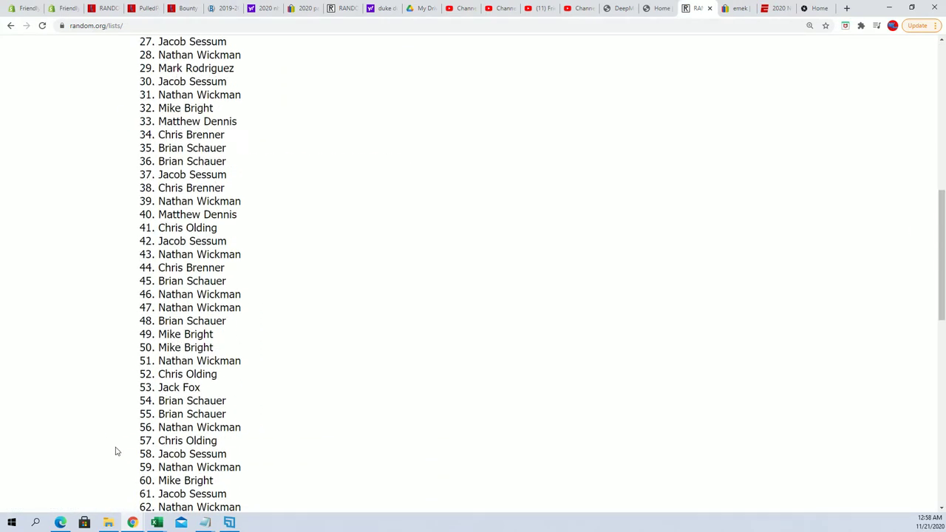
pyautogui.scroll(-3, 118, 454)
pyautogui.click(145, 410)
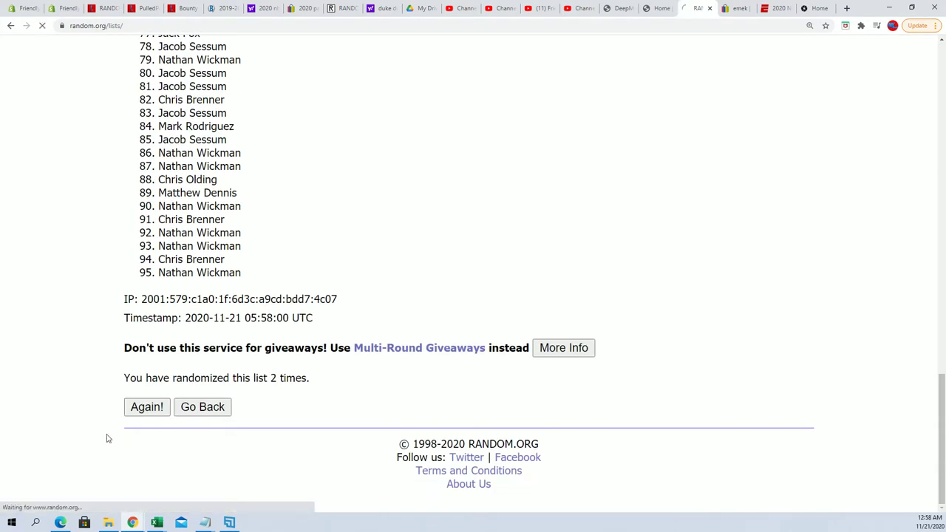
pyautogui.scroll(-5, 107, 442)
pyautogui.scroll(-13, 108, 441)
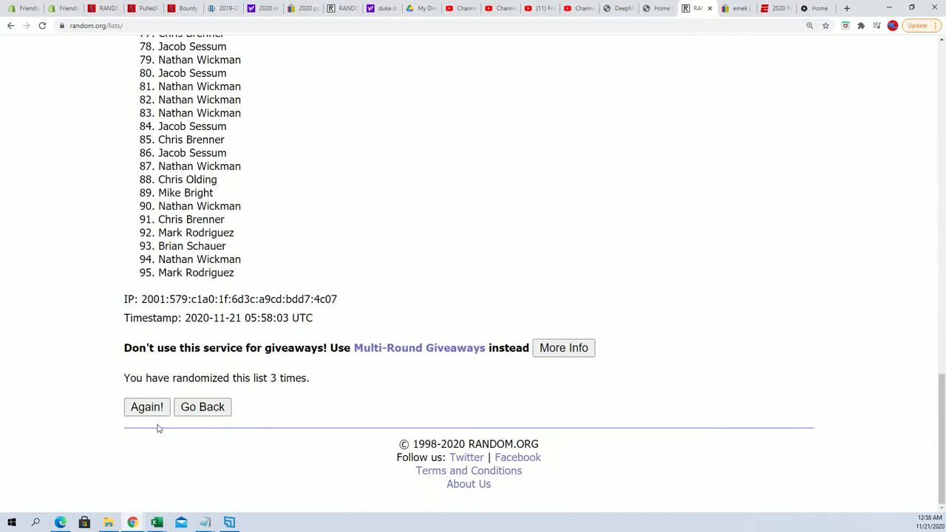
pyautogui.click(130, 414)
pyautogui.scroll(-12, 118, 436)
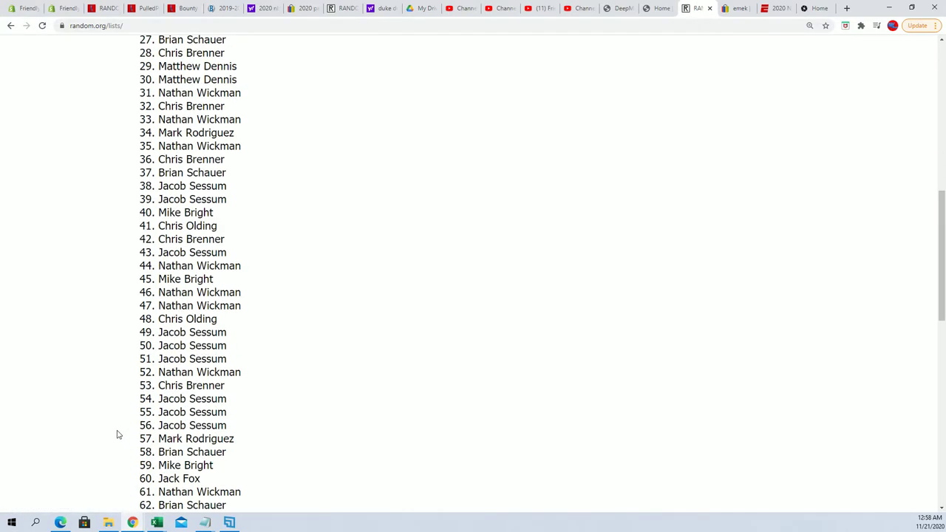
pyautogui.scroll(-5, 113, 447)
pyautogui.click(142, 407)
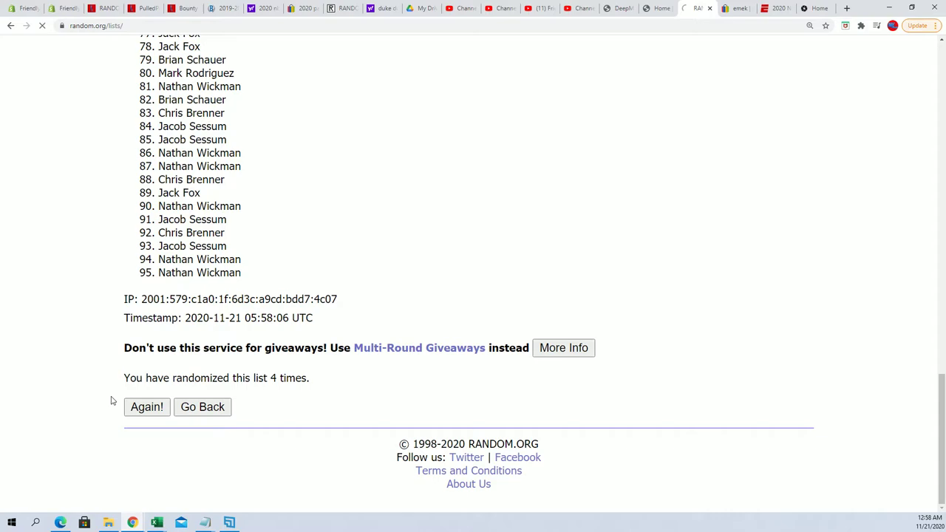
pyautogui.scroll(-16, 90, 402)
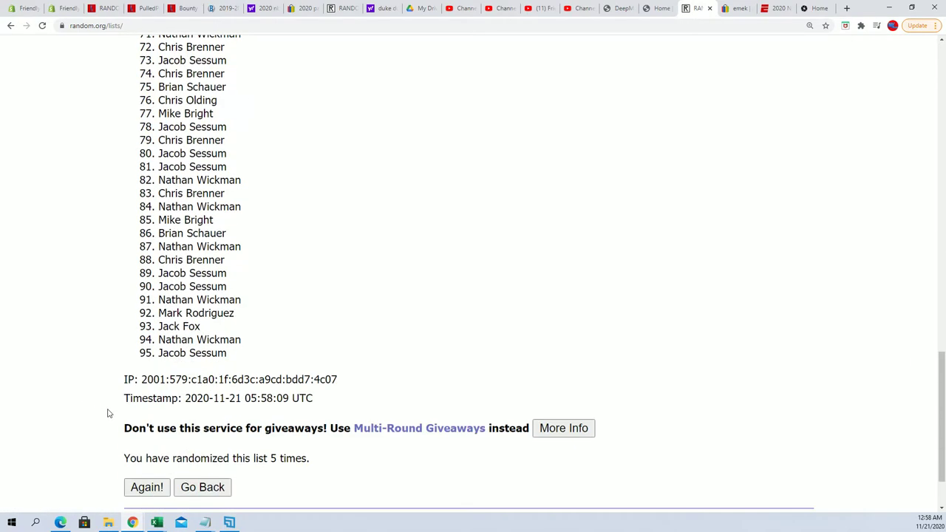
pyautogui.click(137, 406)
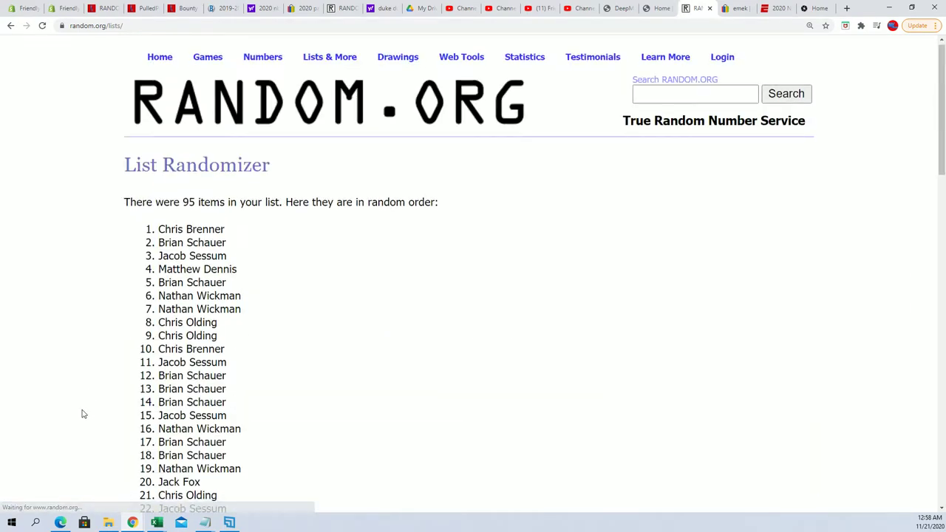
pyautogui.scroll(-7, 85, 415)
pyautogui.scroll(-10, 88, 418)
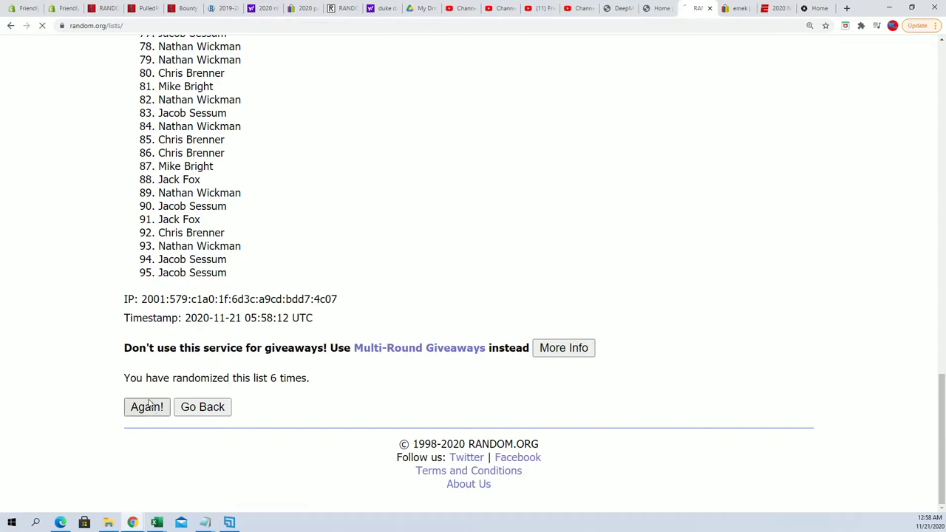
pyautogui.click(147, 405)
# - Copy the full randomized participant list, switch to the Excel workbook, and paste it into column A starting at A1
pyautogui.scroll(-15, 147, 400)
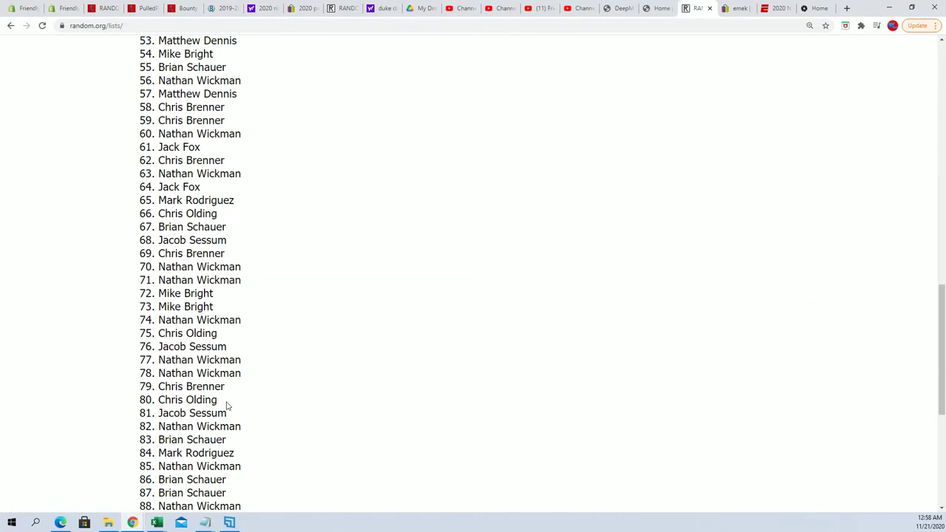
pyautogui.moveTo(244, 355); pyautogui.dragTo(153, 111)
pyautogui.rightClick(177, 115)
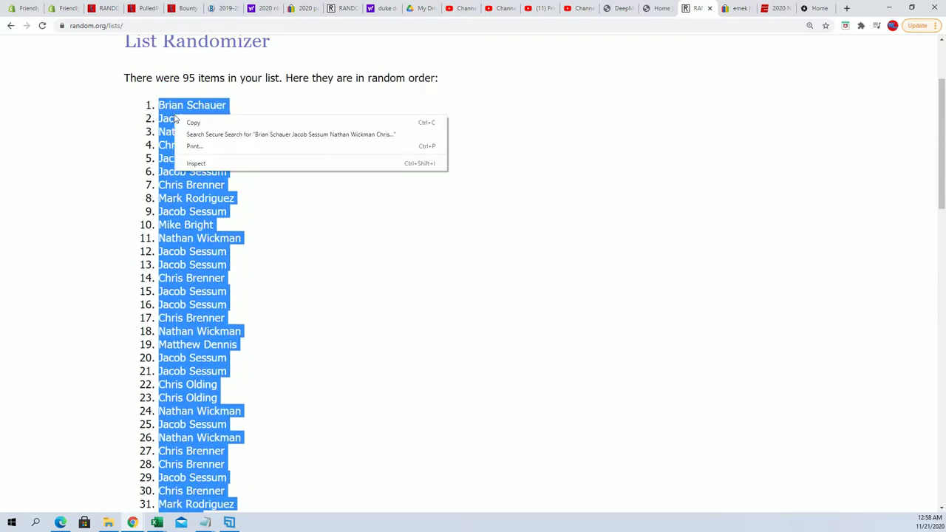
pyautogui.click(186, 123)
pyautogui.hotkey('alt', 'Tab')
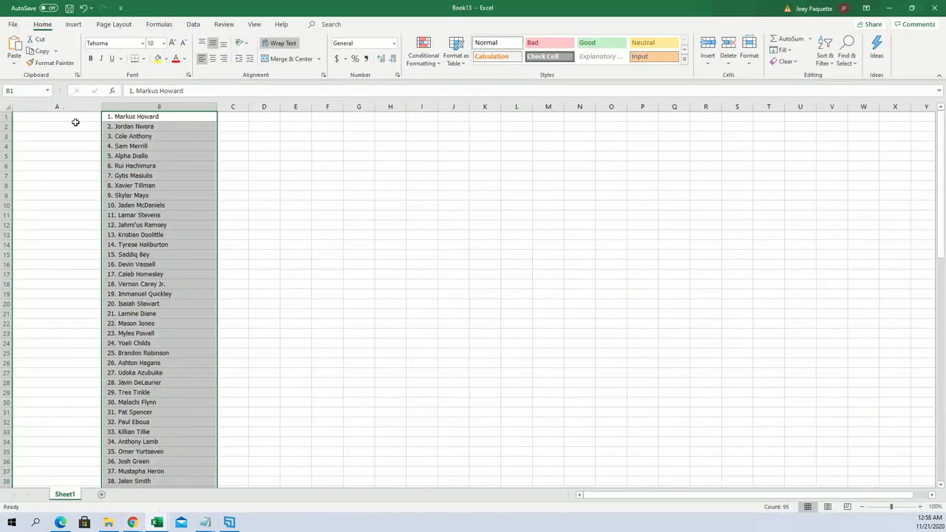
pyautogui.click(68, 119)
pyautogui.hotkey('ctrl', 'v')
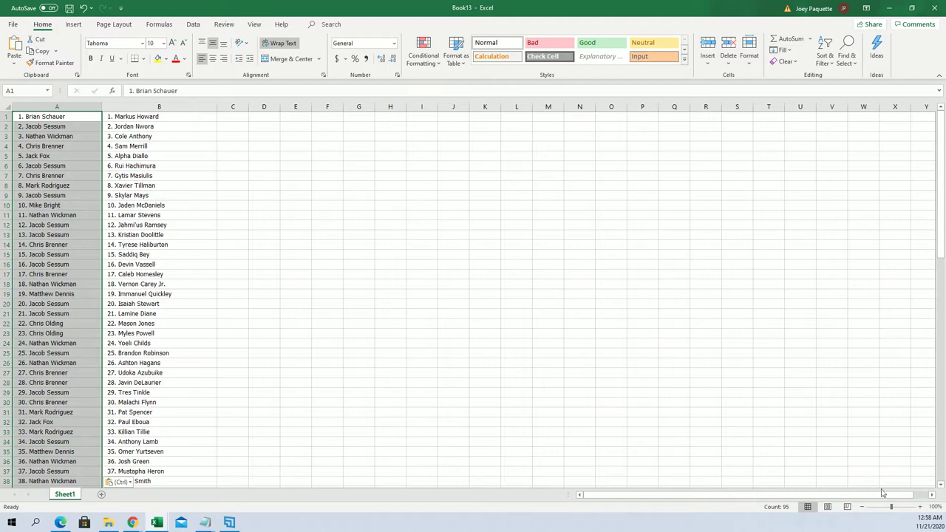
# - Enlarge the worksheet view to 180% and reduce the selection to cell A1
pyautogui.click(920, 506)
pyautogui.click(920, 507)
pyautogui.click(919, 507)
pyautogui.click(920, 506)
pyautogui.click(920, 507)
pyautogui.click(920, 506)
pyautogui.click(919, 506)
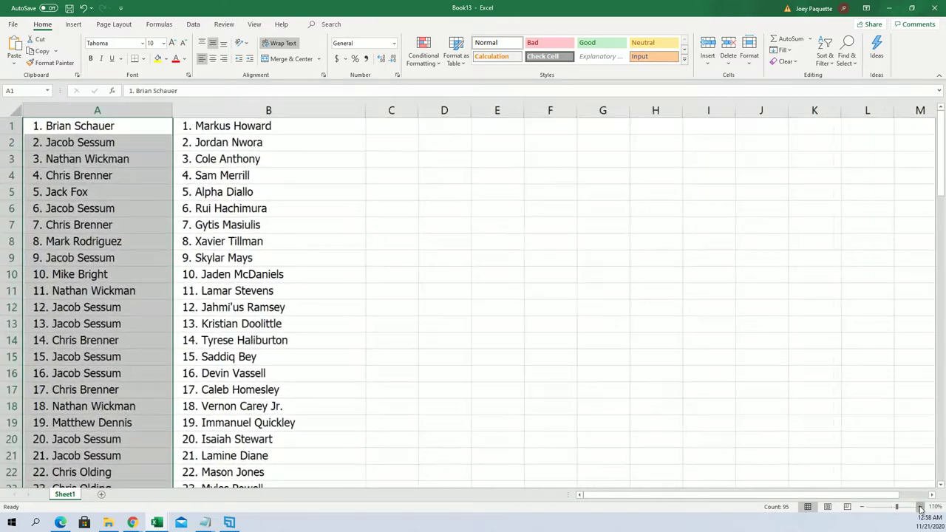
pyautogui.click(920, 507)
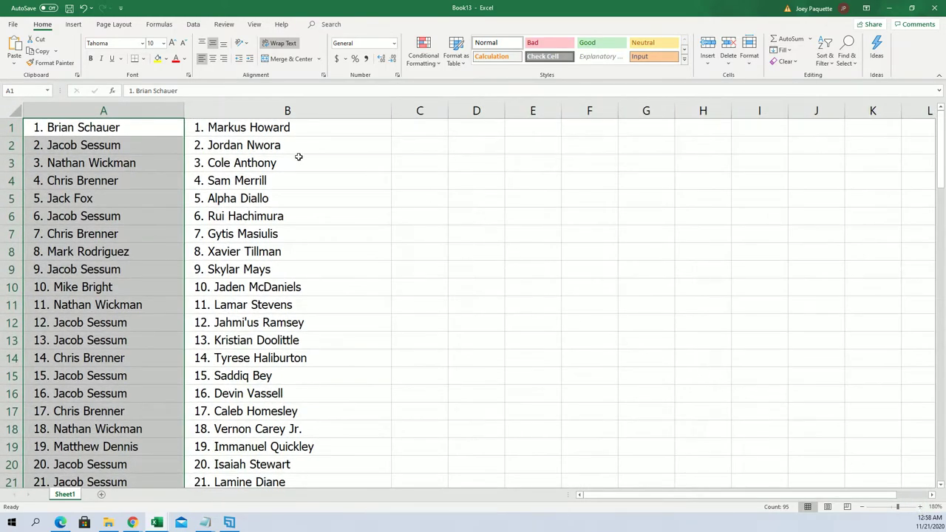
pyautogui.click(161, 127)
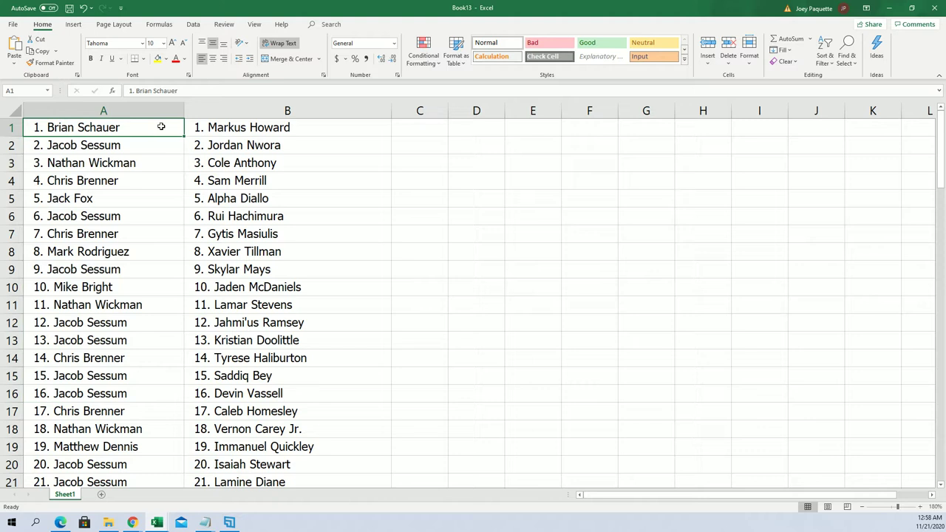
# - Review the participant and player pairings in columns A and B row by row, from row 1 down to row 55
pyautogui.click(940, 487)
pyautogui.click(941, 487)
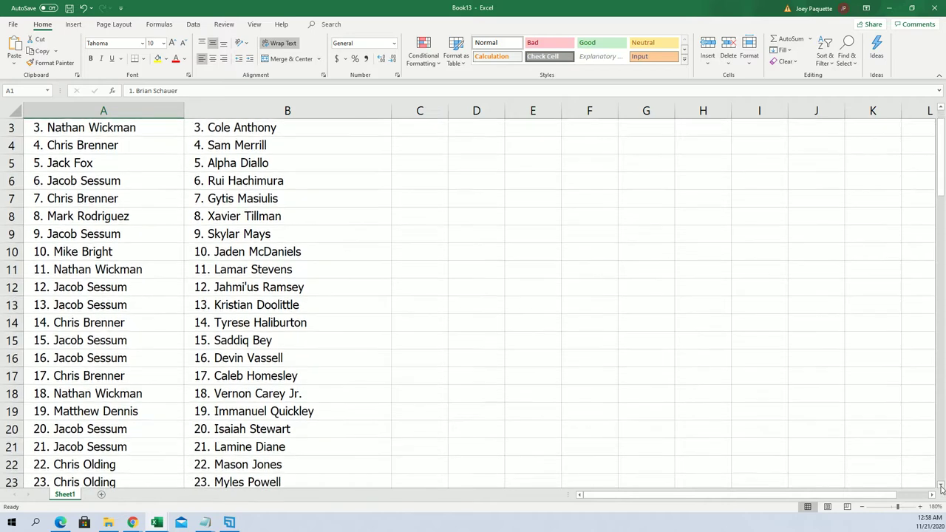
pyautogui.click(940, 488)
pyautogui.click(940, 488)
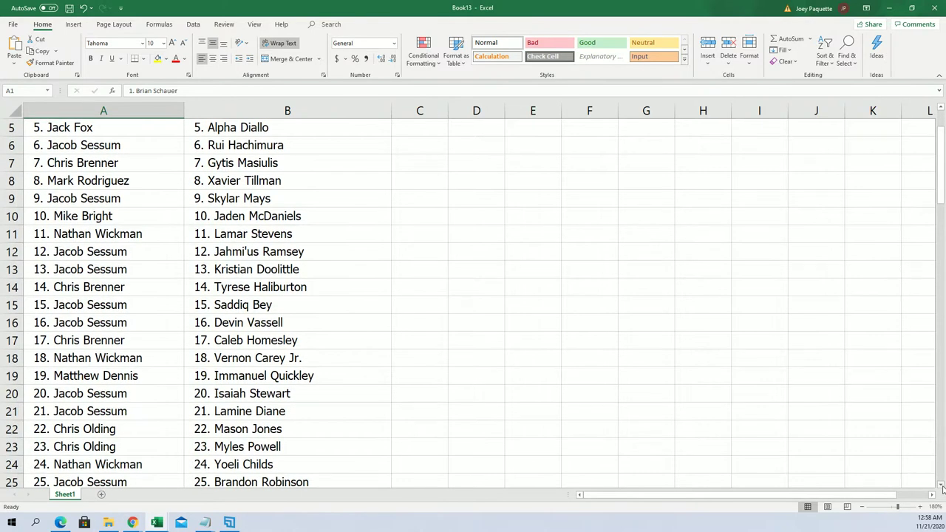
pyautogui.click(940, 488)
pyautogui.click(941, 487)
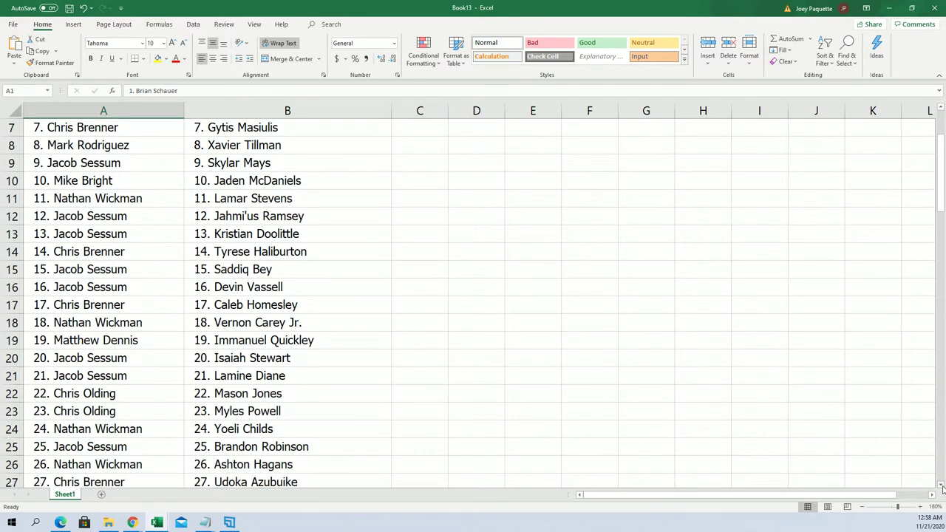
pyautogui.click(940, 488)
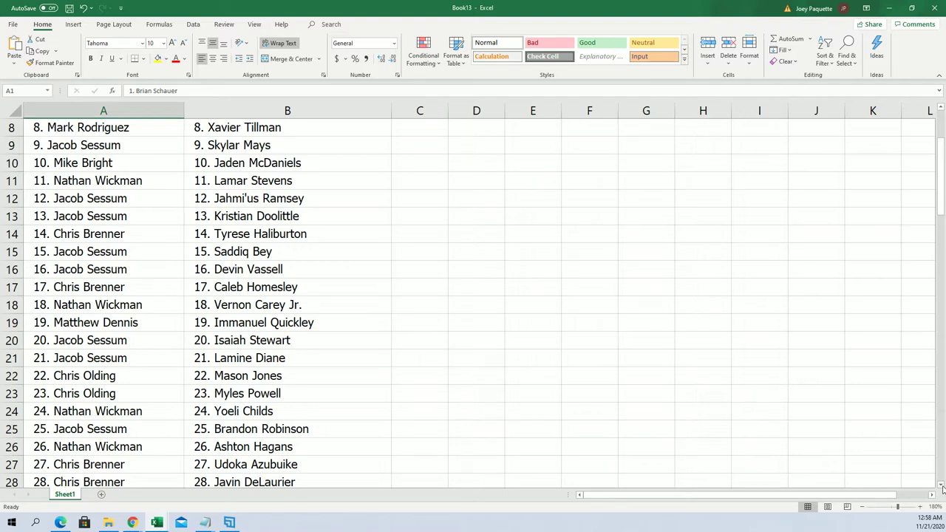
pyautogui.click(940, 487)
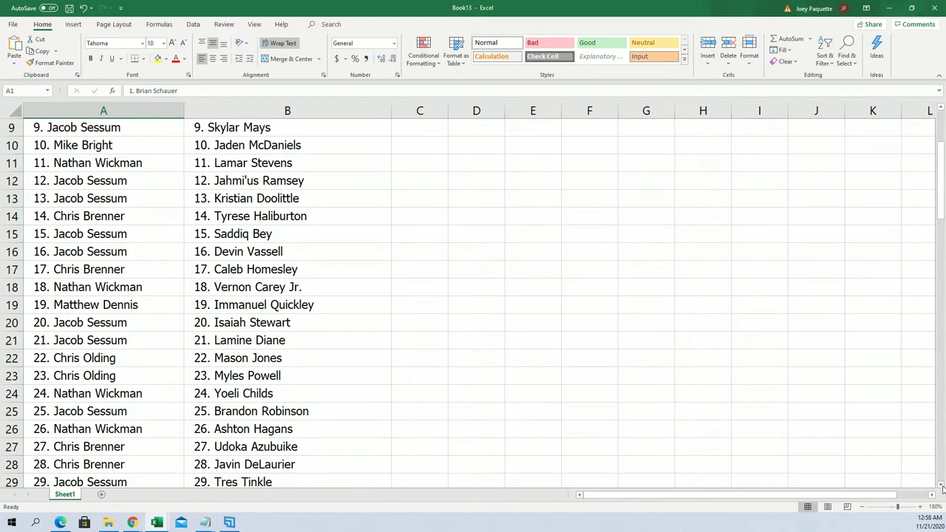
pyautogui.click(941, 487)
pyautogui.click(940, 487)
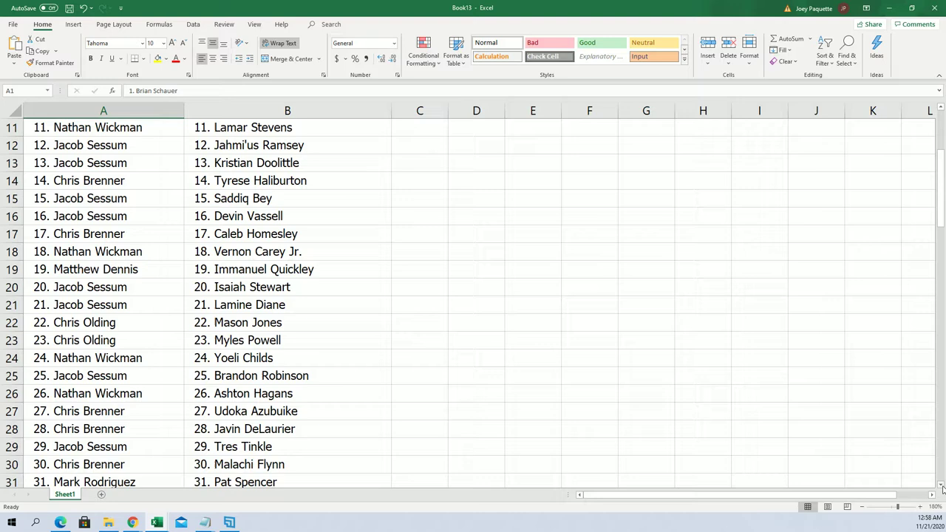
pyautogui.click(941, 488)
pyautogui.click(941, 487)
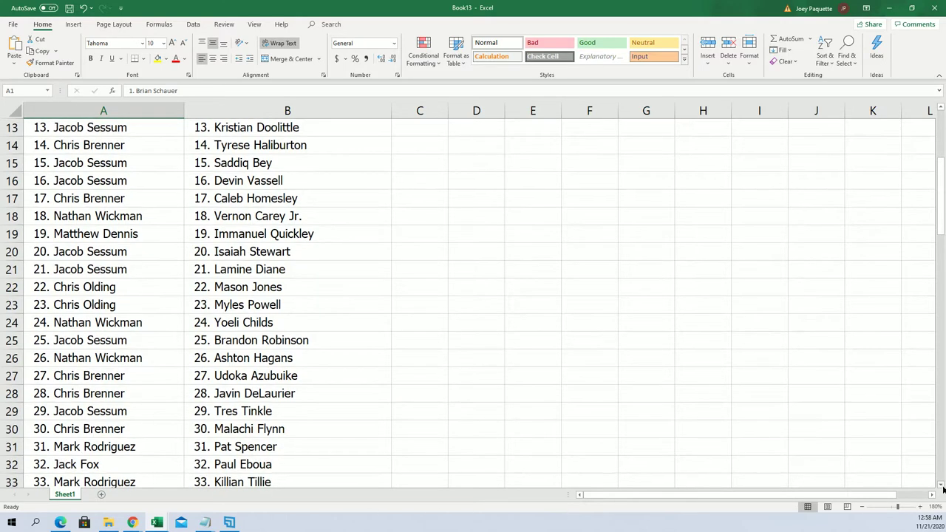
pyautogui.click(941, 488)
pyautogui.click(941, 487)
pyautogui.click(941, 488)
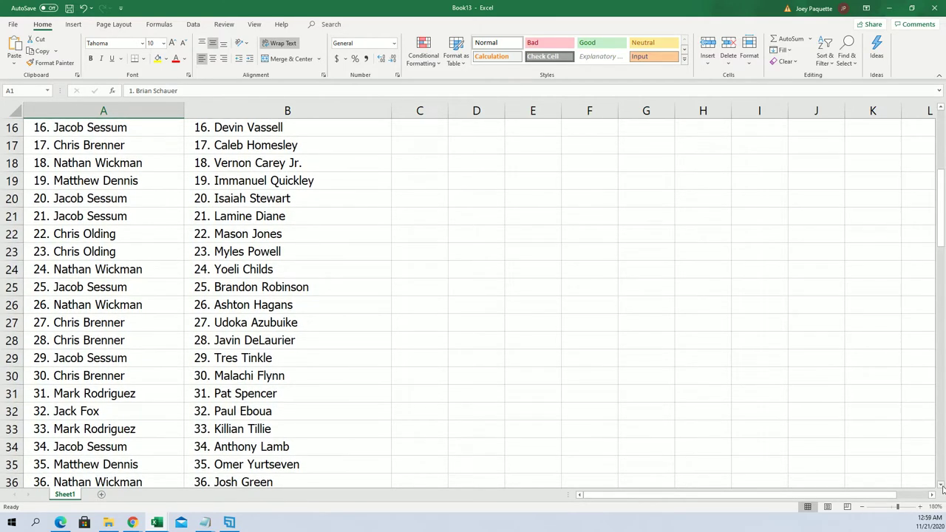
pyautogui.click(941, 488)
pyautogui.click(940, 488)
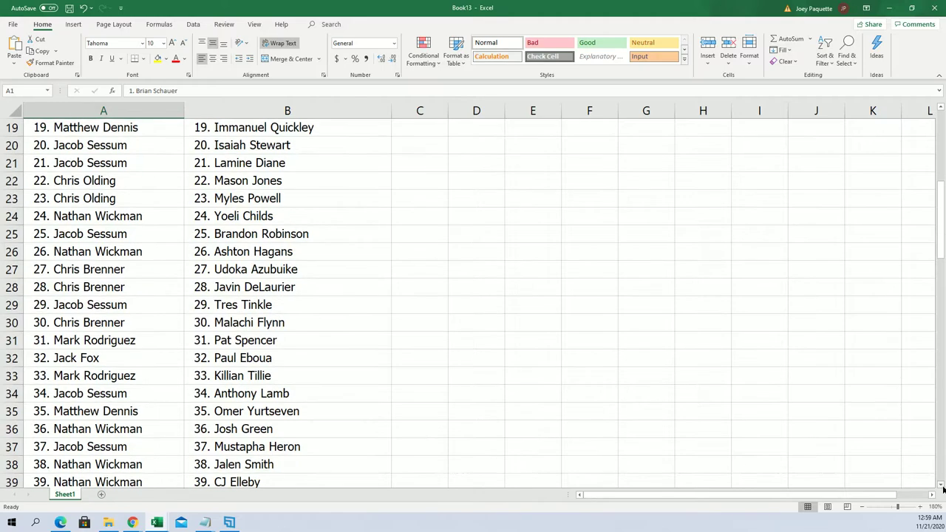
pyautogui.click(941, 487)
pyautogui.click(940, 488)
pyautogui.click(940, 488)
pyautogui.click(940, 488)
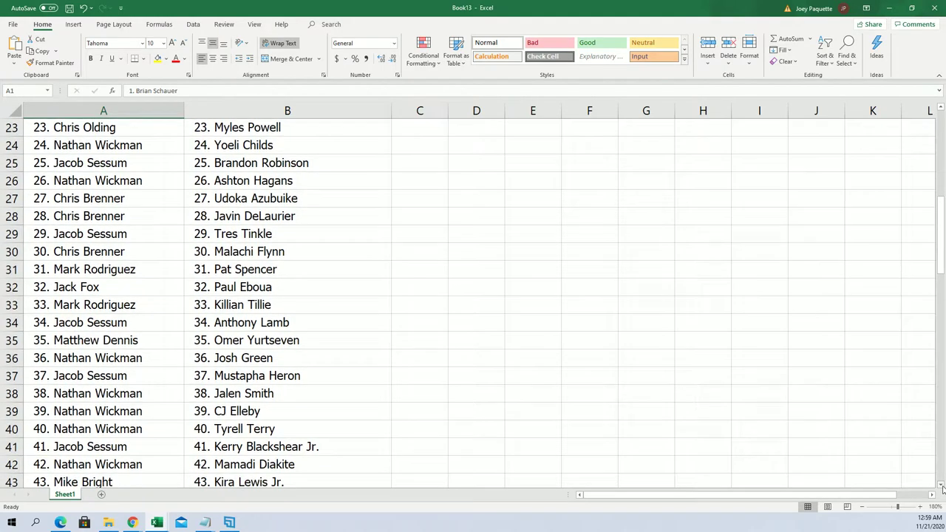
pyautogui.click(940, 487)
pyautogui.click(940, 487)
pyautogui.click(940, 488)
pyautogui.click(940, 487)
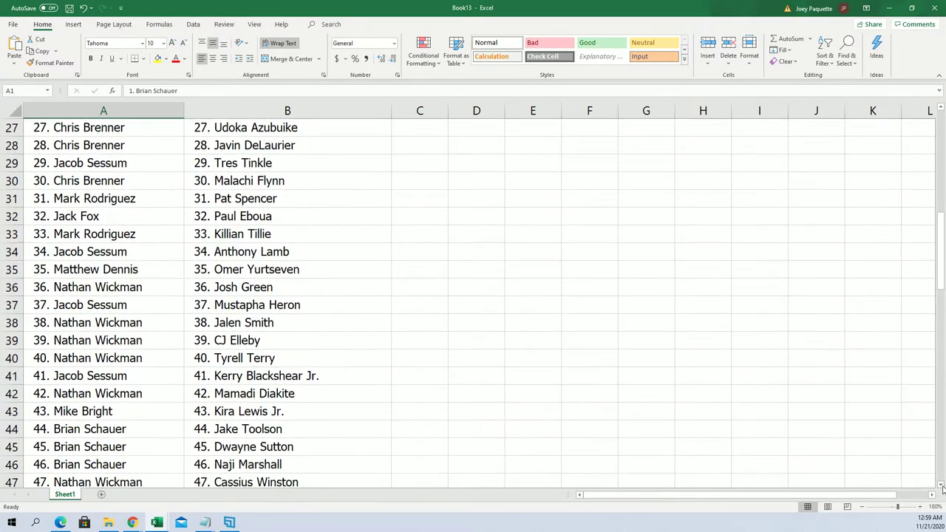
pyautogui.click(940, 487)
pyautogui.click(941, 488)
pyautogui.click(941, 487)
pyautogui.click(940, 488)
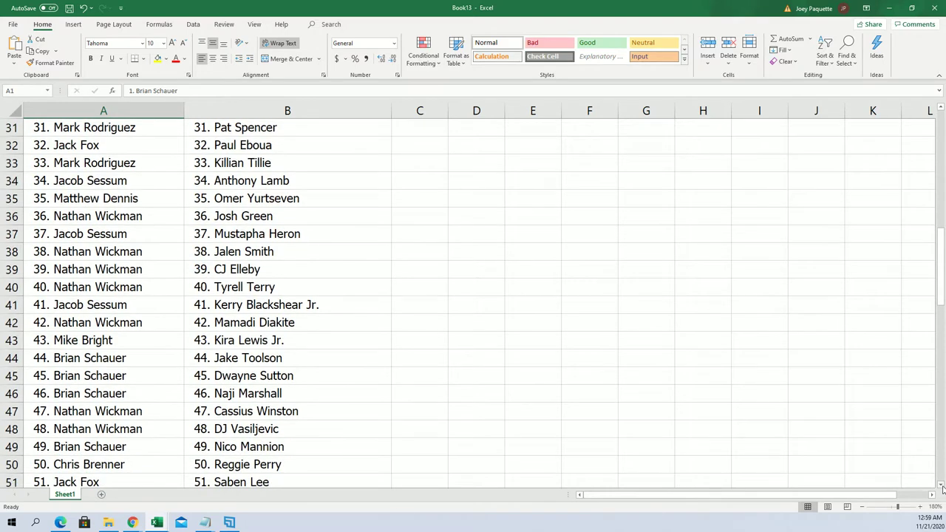
pyautogui.click(941, 488)
pyautogui.click(940, 488)
pyautogui.click(941, 488)
pyautogui.click(940, 488)
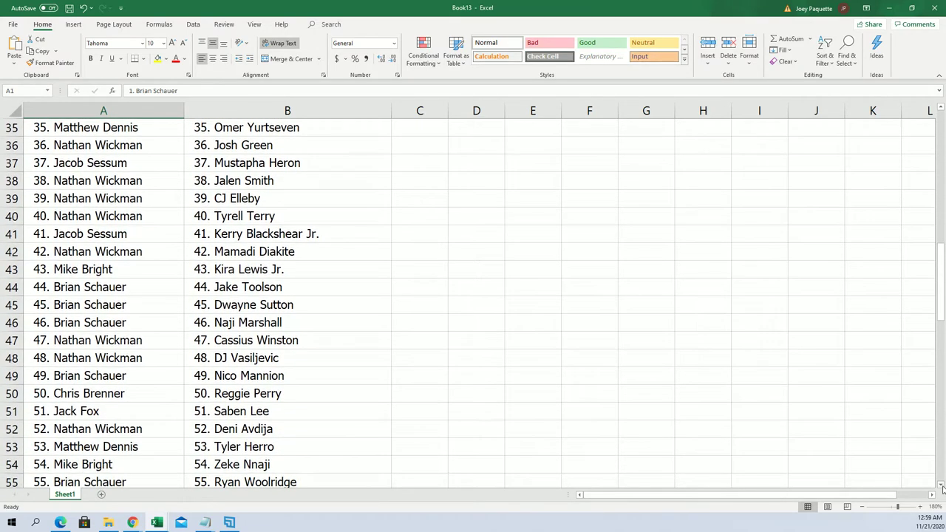
# - Return to the start of the pairings and single out the players in cells B3 and B14
pyautogui.moveTo(941, 274); pyautogui.dragTo(941, 270)
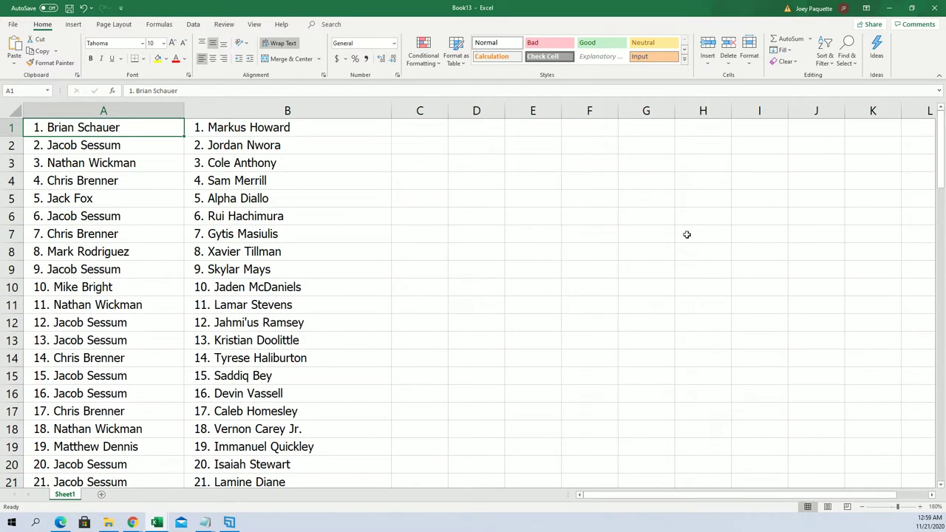
pyautogui.click(271, 164)
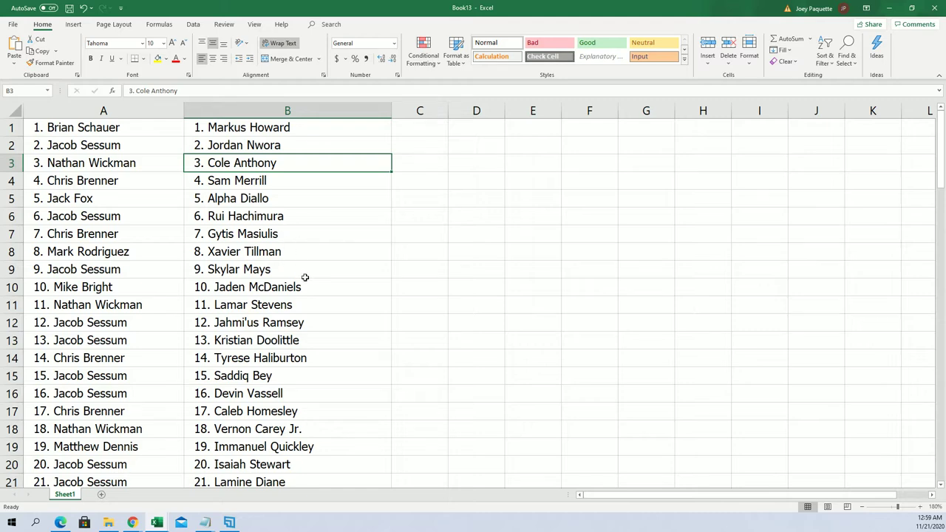
pyautogui.scroll(-1, 305, 277)
pyautogui.scroll(-1, 338, 294)
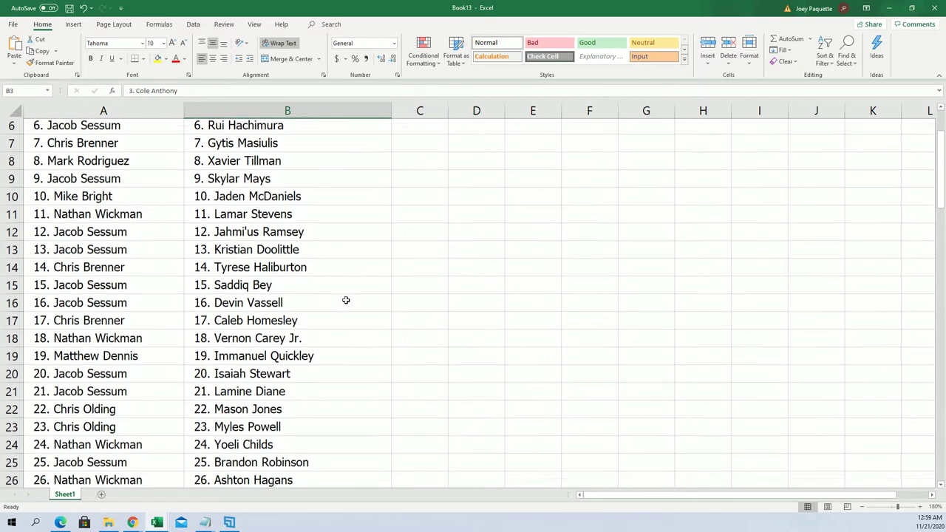
pyautogui.click(307, 252)
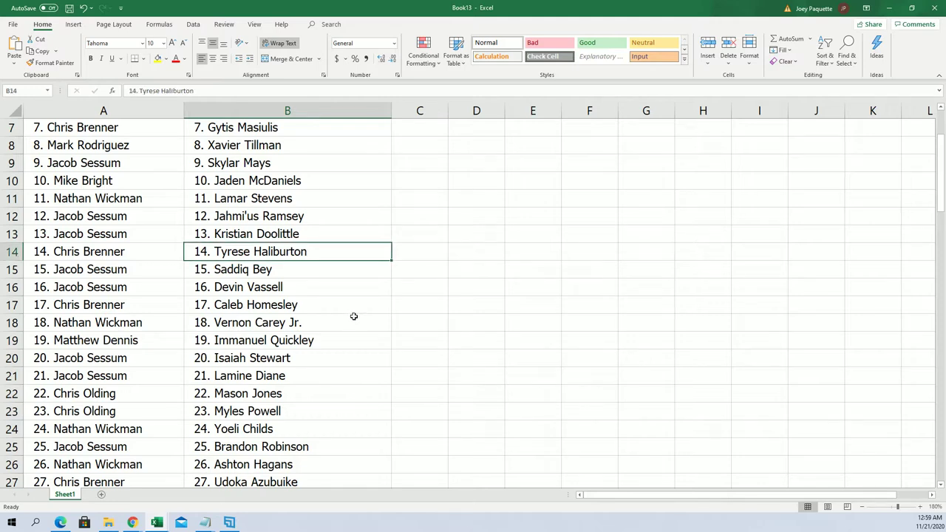
# - Look through the participant and player pairings from row 15 onward and single out the player in cell B58
pyautogui.scroll(-1, 352, 322)
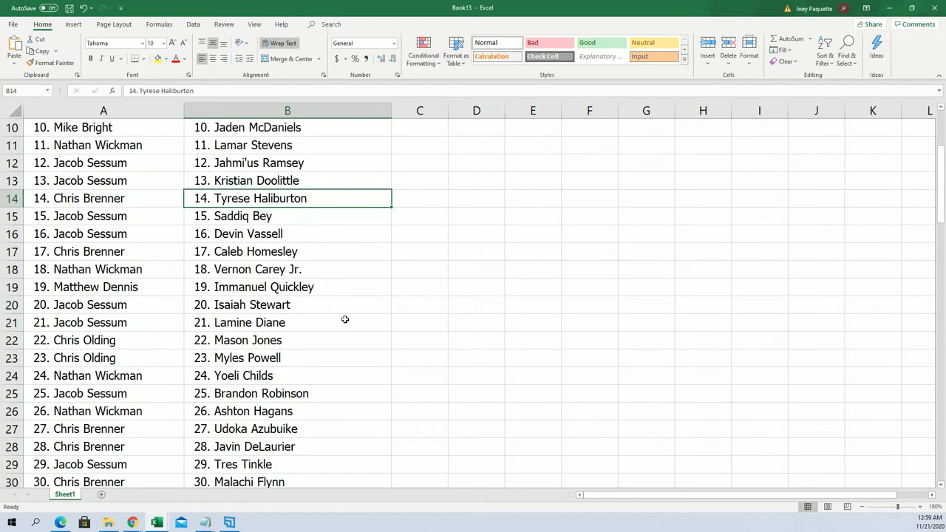
pyautogui.scroll(-1, 323, 332)
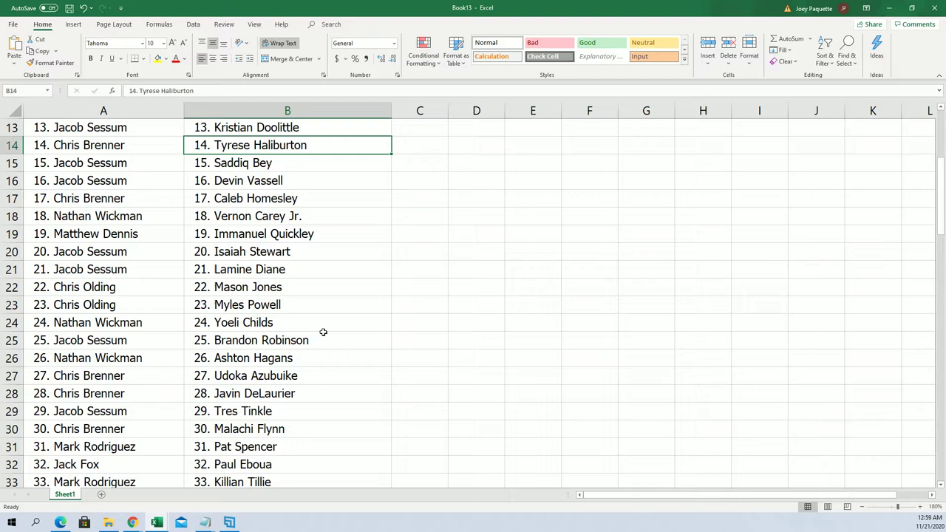
pyautogui.scroll(-2, 322, 330)
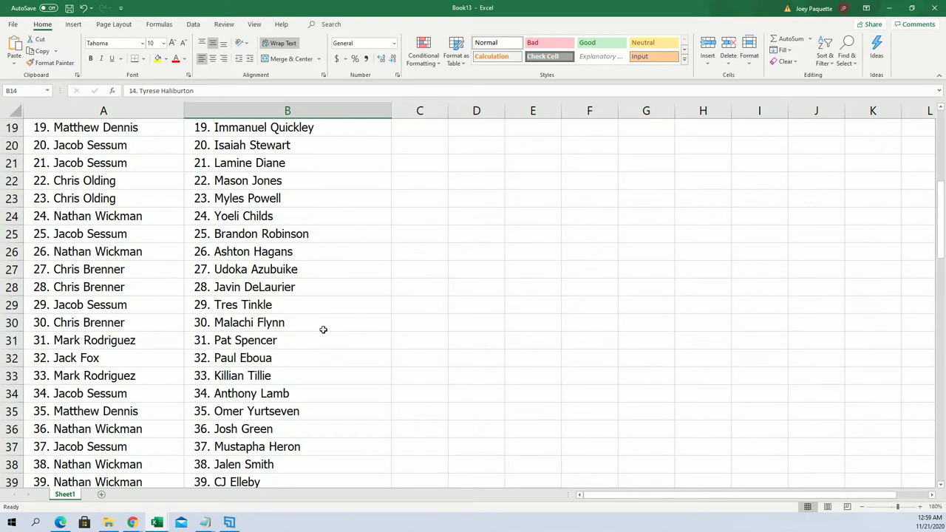
pyautogui.scroll(-1, 323, 330)
pyautogui.scroll(-1, 322, 331)
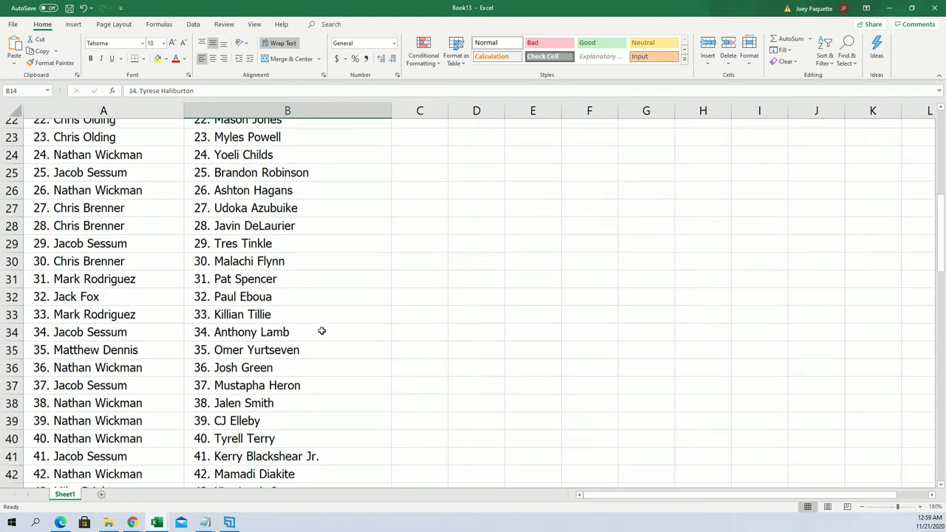
pyautogui.scroll(-1, 321, 331)
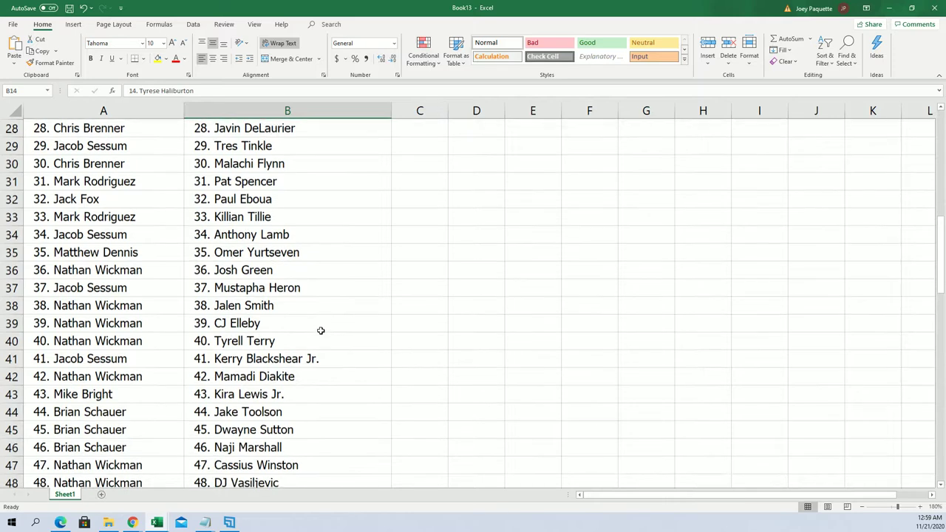
pyautogui.scroll(-1, 321, 330)
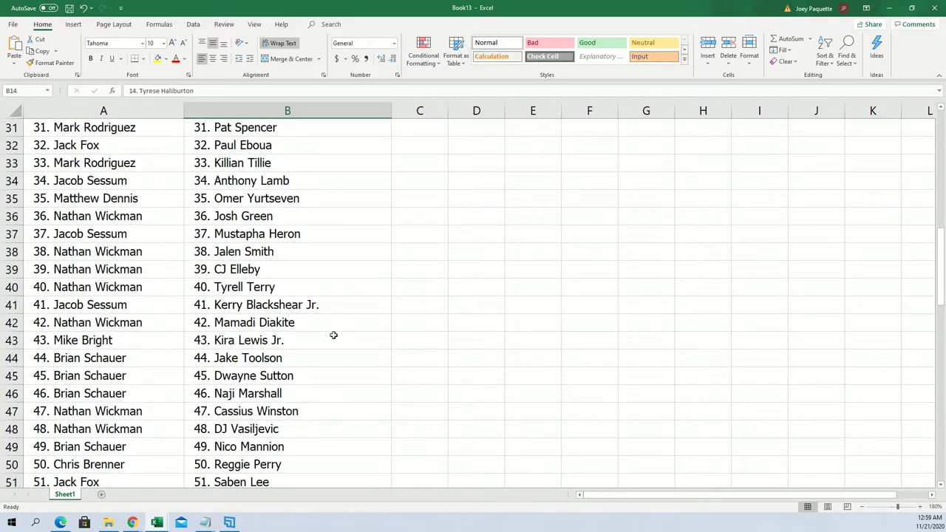
pyautogui.scroll(-1, 333, 335)
pyautogui.scroll(-3, 332, 335)
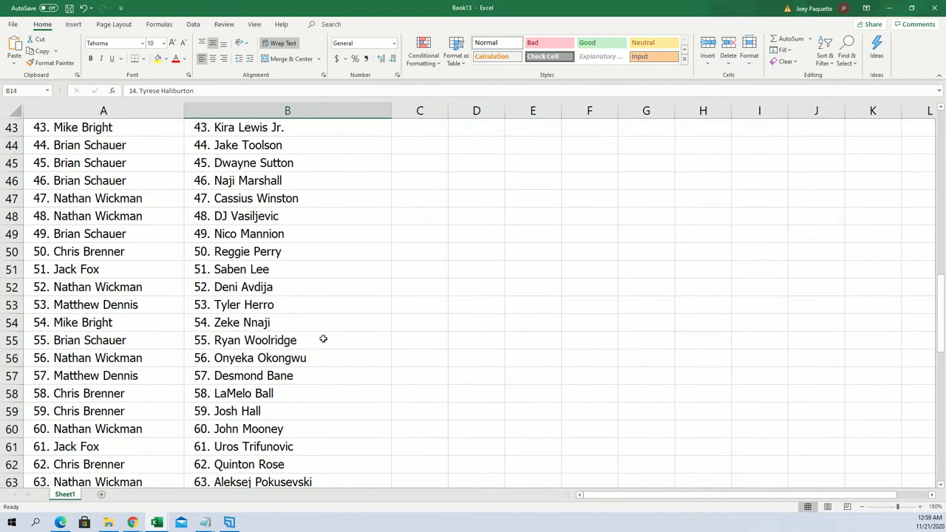
pyautogui.scroll(-2, 322, 339)
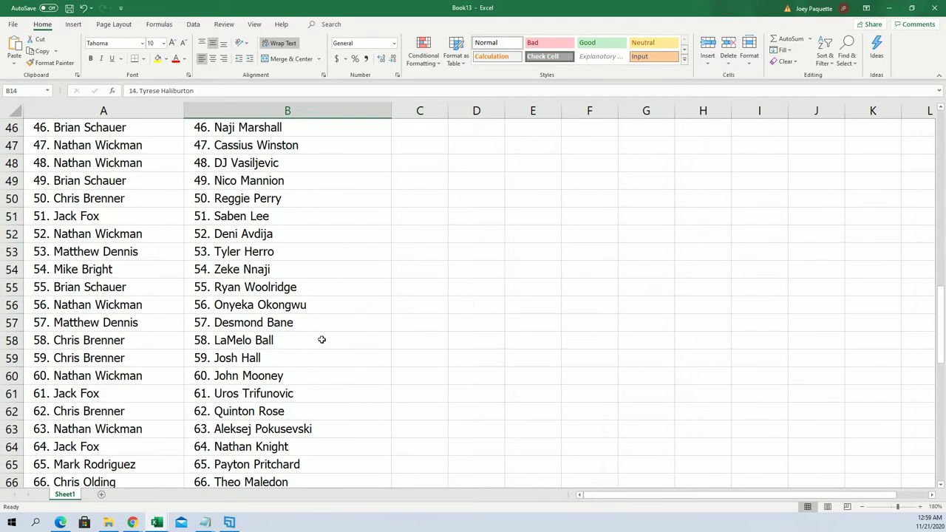
pyautogui.click(267, 294)
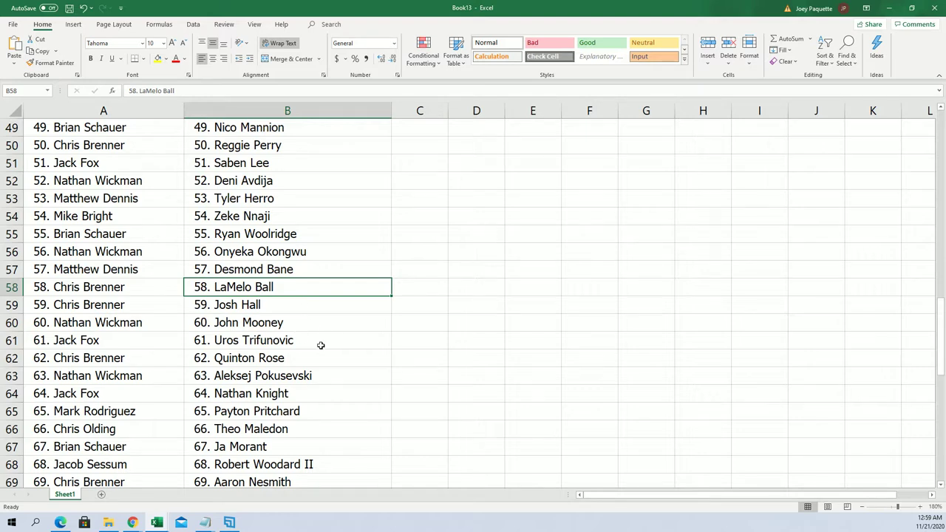
# - Examine the pairings from row 59 onward and single out the players in cells B69 and B74
pyautogui.scroll(-1, 320, 356)
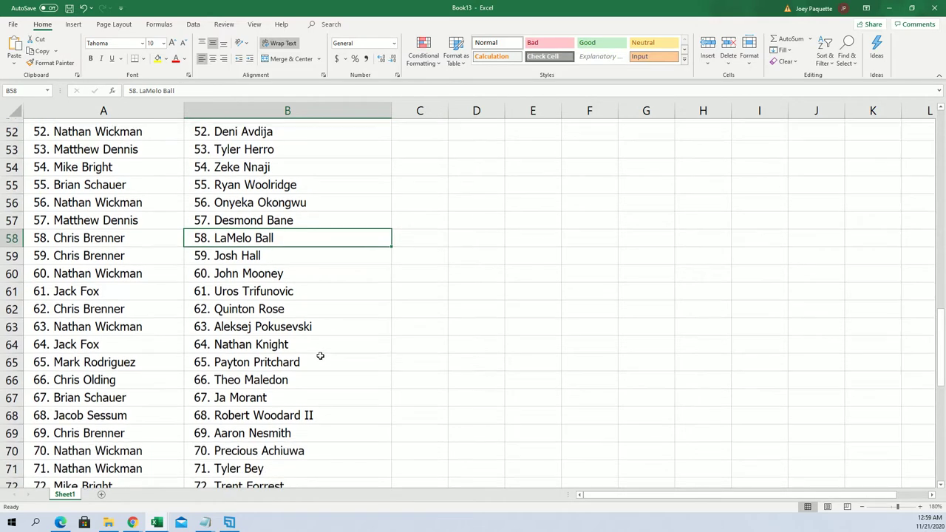
pyautogui.scroll(-1, 347, 369)
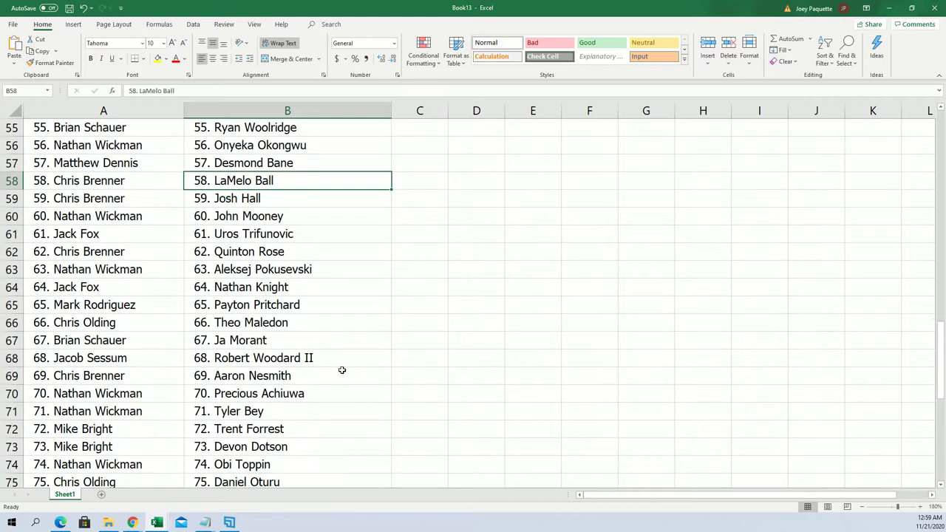
pyautogui.scroll(-1, 341, 369)
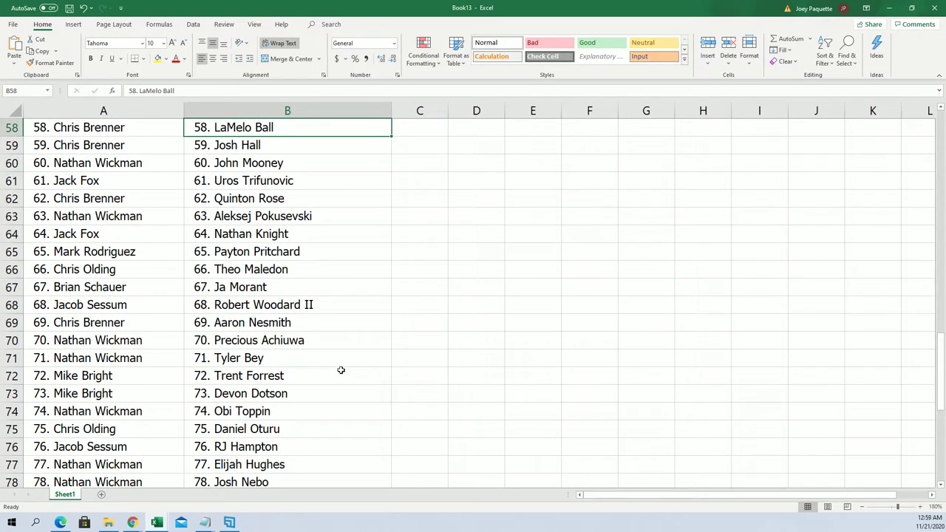
pyautogui.scroll(-1, 318, 340)
pyautogui.click(297, 269)
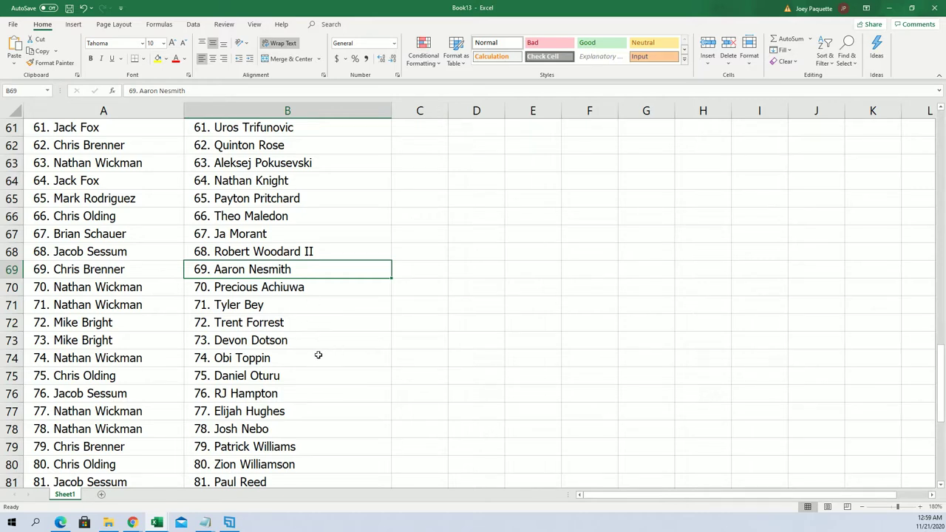
pyautogui.scroll(-1, 316, 353)
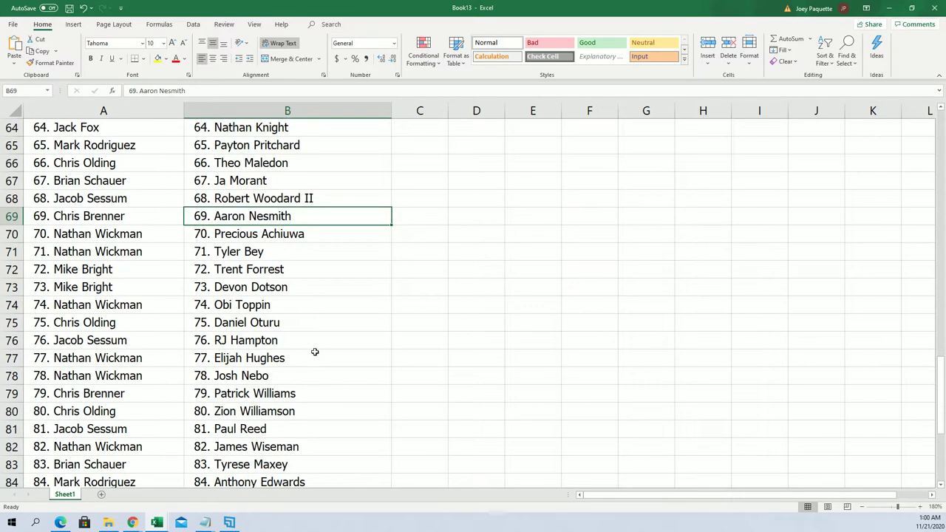
pyautogui.click(274, 306)
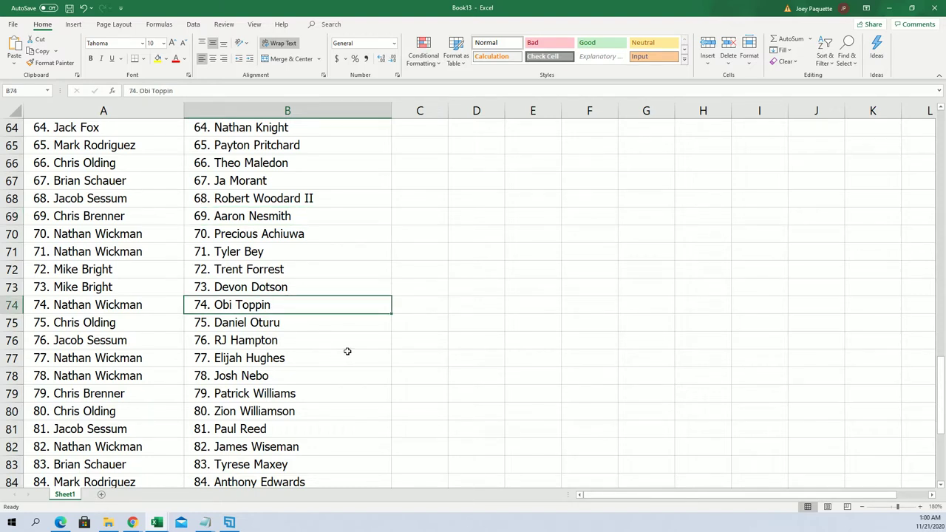
# - Examine the remaining pairings through row 95, singling out the players in cells B79, B82, B84 and B91
pyautogui.scroll(-1, 316, 349)
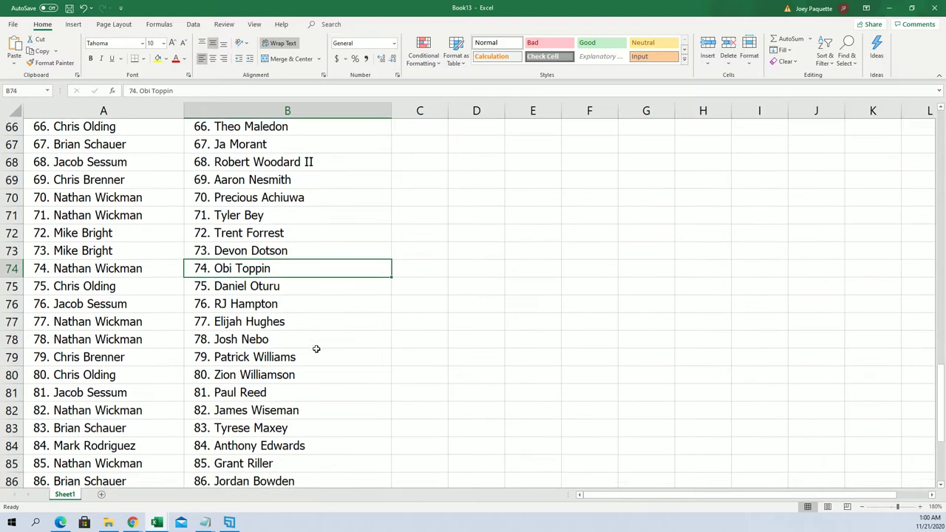
pyautogui.scroll(-1, 316, 348)
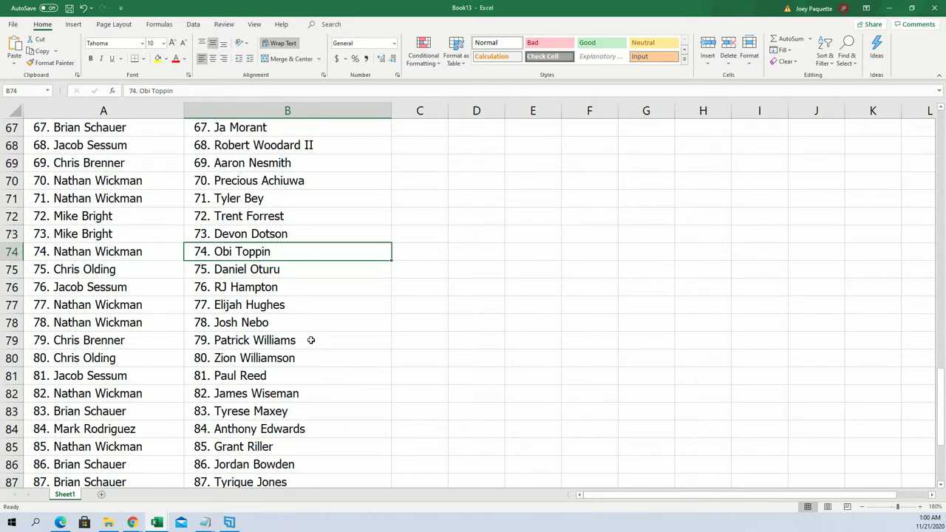
pyautogui.click(311, 340)
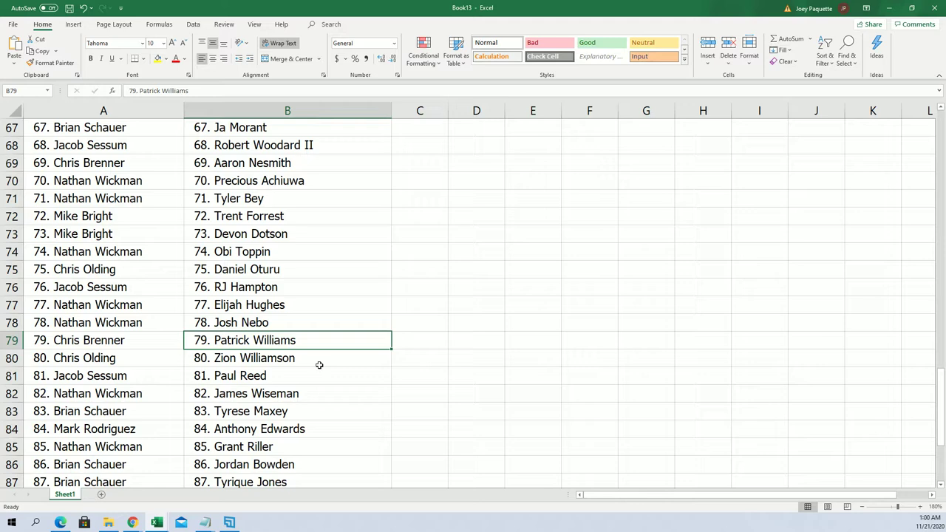
pyautogui.scroll(-1, 320, 365)
pyautogui.scroll(-1, 317, 362)
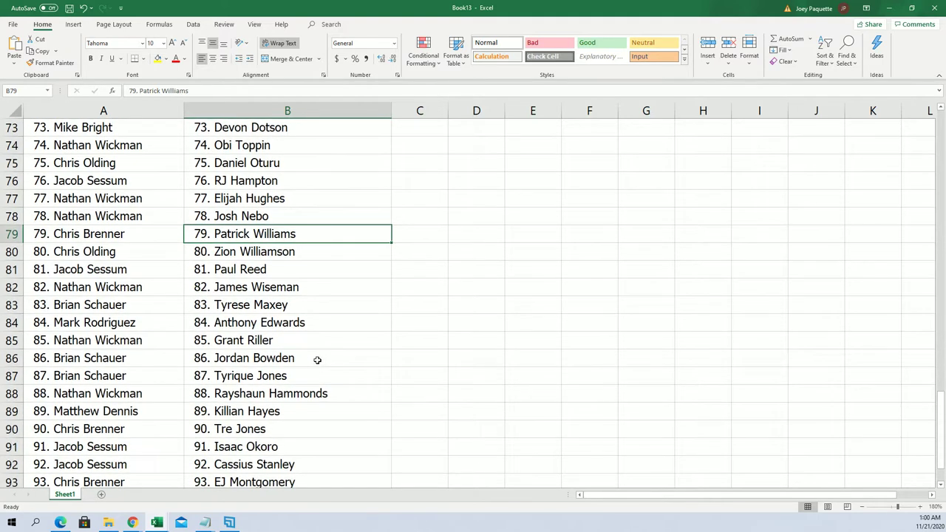
pyautogui.click(311, 292)
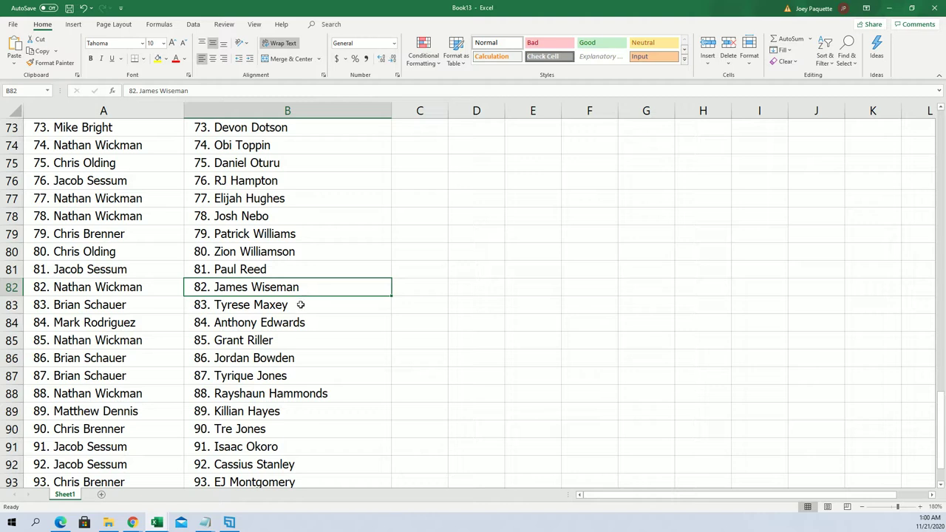
pyautogui.click(319, 322)
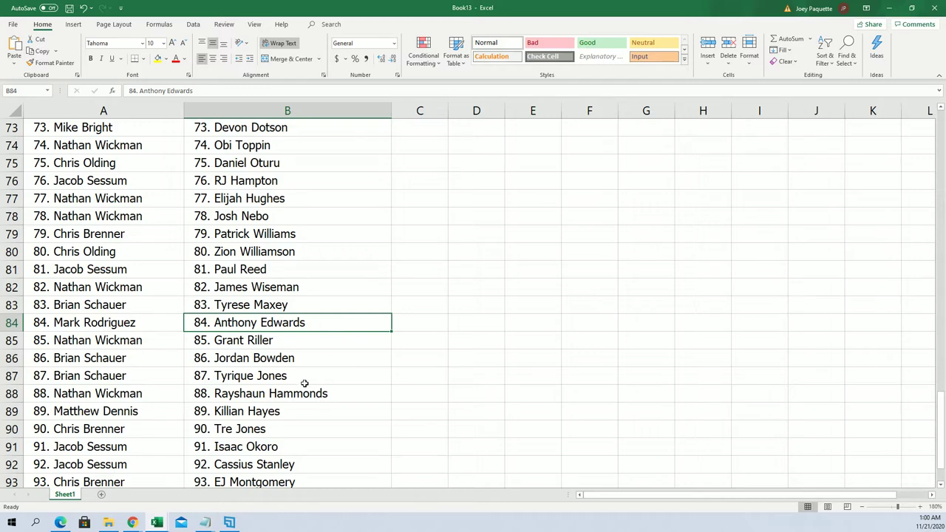
pyautogui.scroll(-1, 311, 377)
pyautogui.scroll(-1, 311, 377)
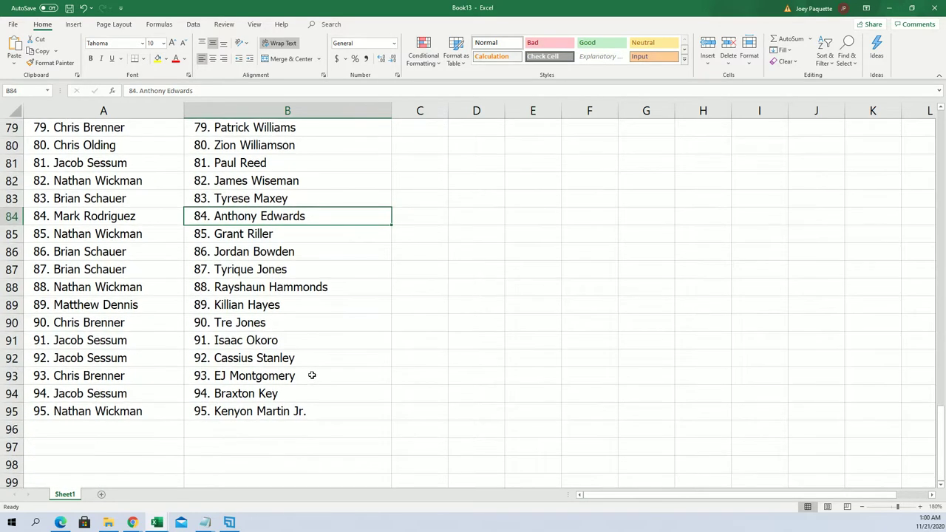
pyautogui.click(293, 342)
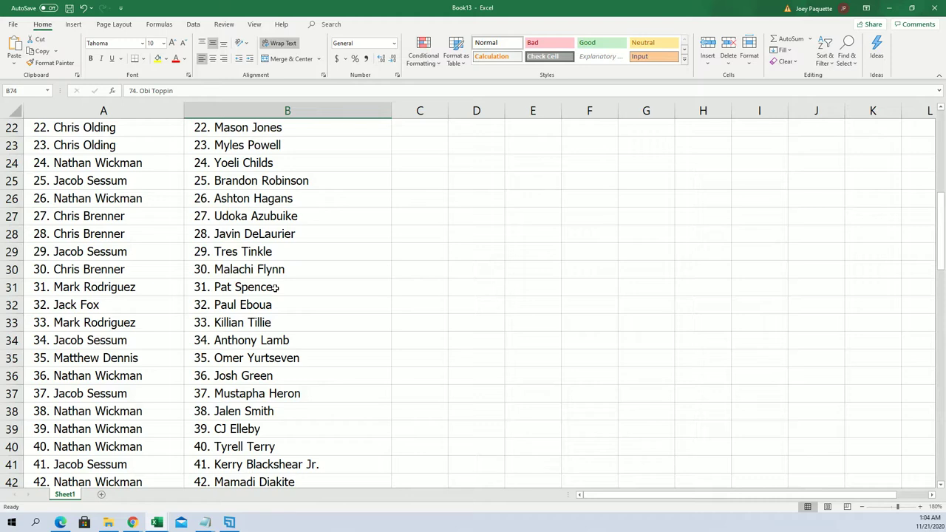
# - Recheck the pairings from row 1 down to row 66 and select the player in cell B52
pyautogui.scroll(5, 274, 286)
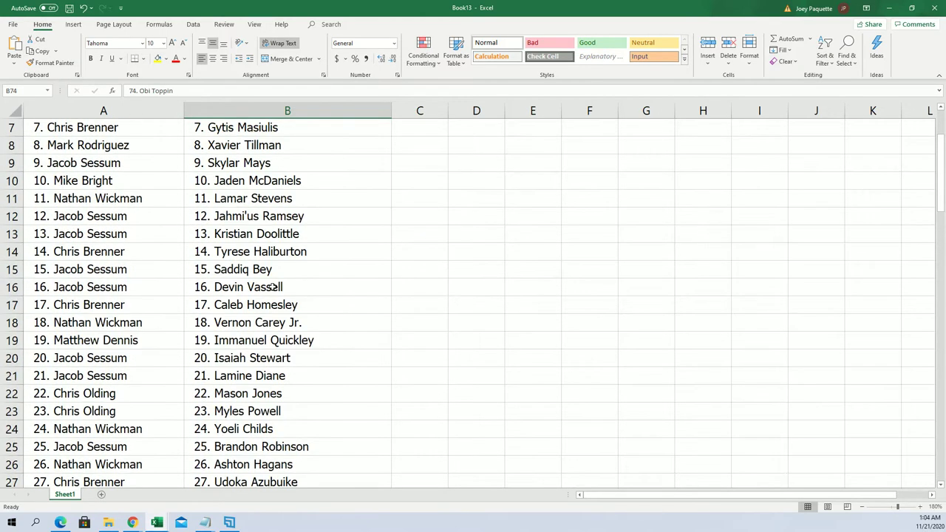
pyautogui.scroll(2, 272, 286)
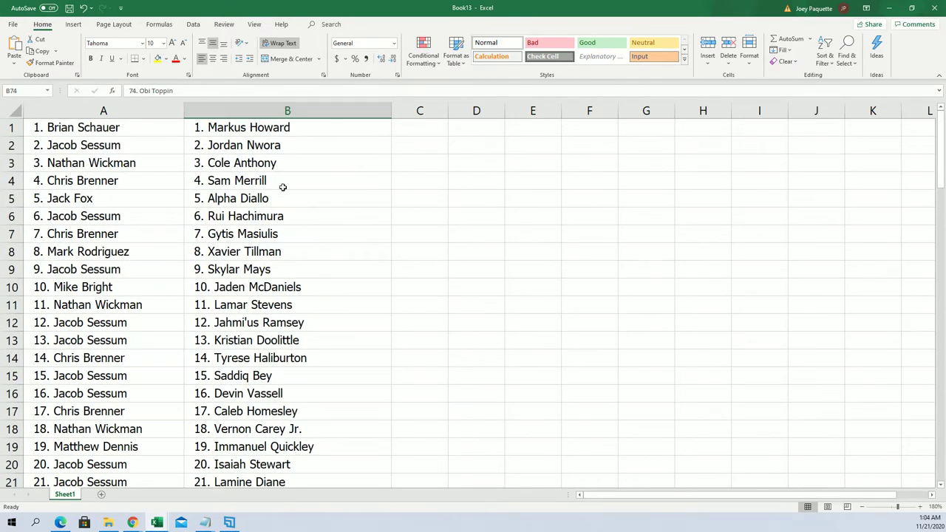
pyautogui.scroll(-3, 294, 276)
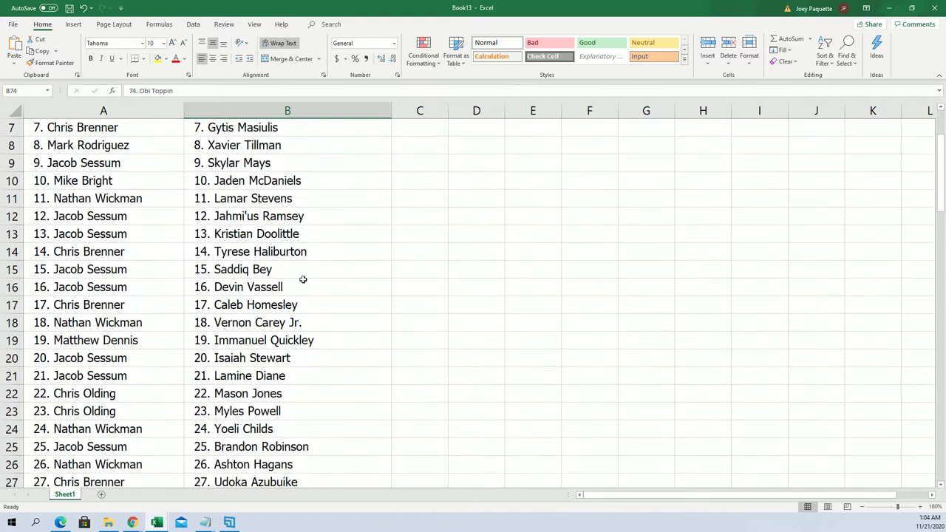
pyautogui.scroll(-2, 302, 281)
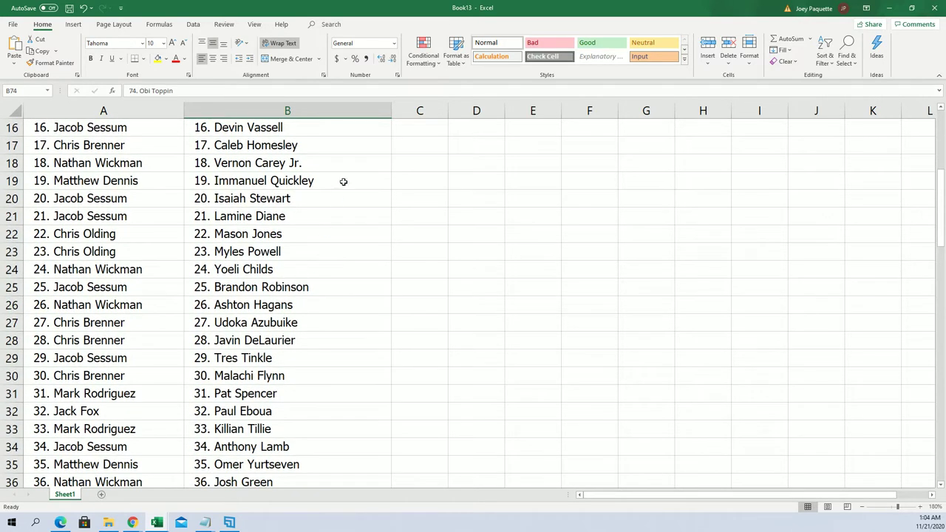
pyautogui.scroll(-4, 321, 266)
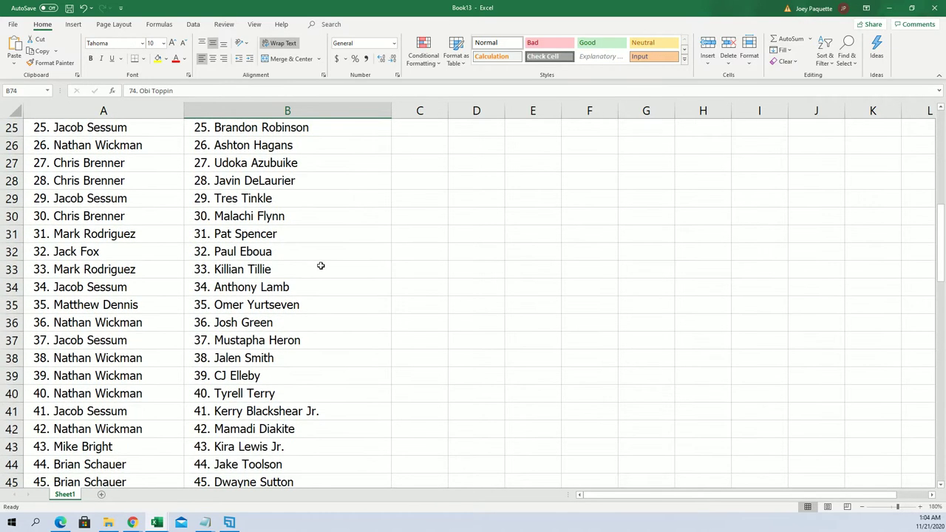
pyautogui.scroll(-4, 320, 266)
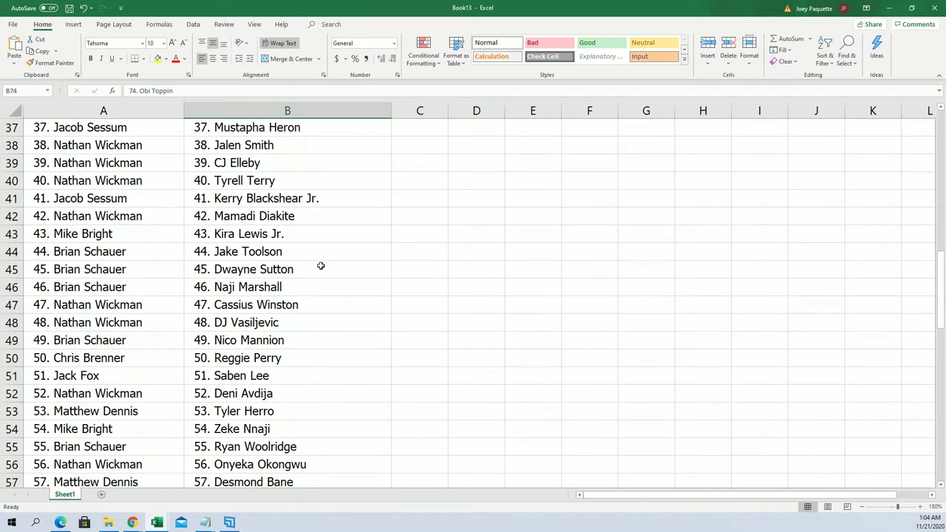
pyautogui.scroll(-2, 321, 266)
pyautogui.click(222, 322)
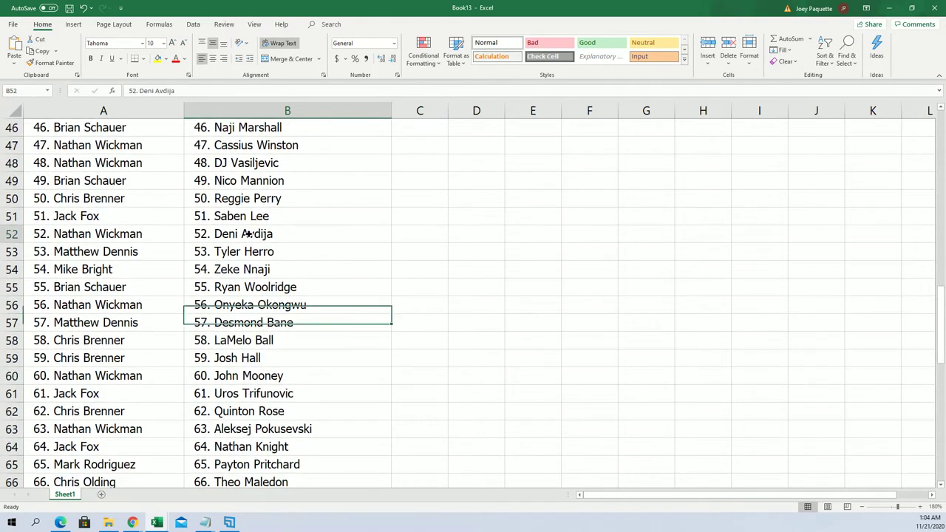
pyautogui.click(210, 238)
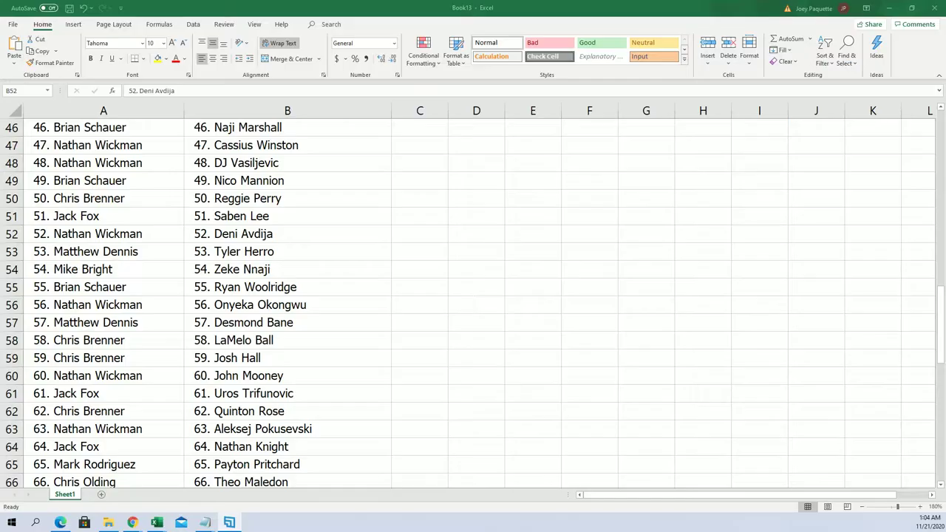
# - Return to the Excel sheet and examine the participant and player pairings from row 46 down to row 95
pyautogui.hotkey('alt', 'Tab')
pyautogui.scroll(-3, 316, 344)
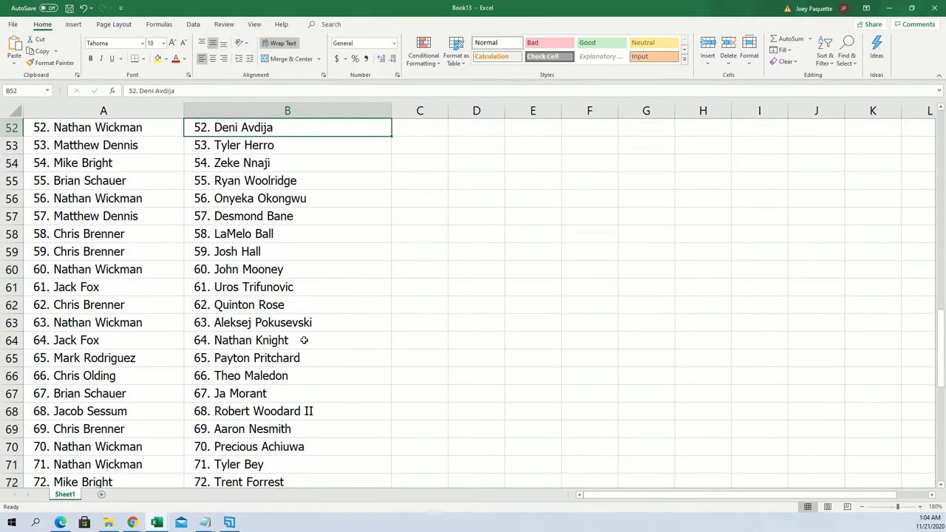
pyautogui.scroll(-4, 306, 333)
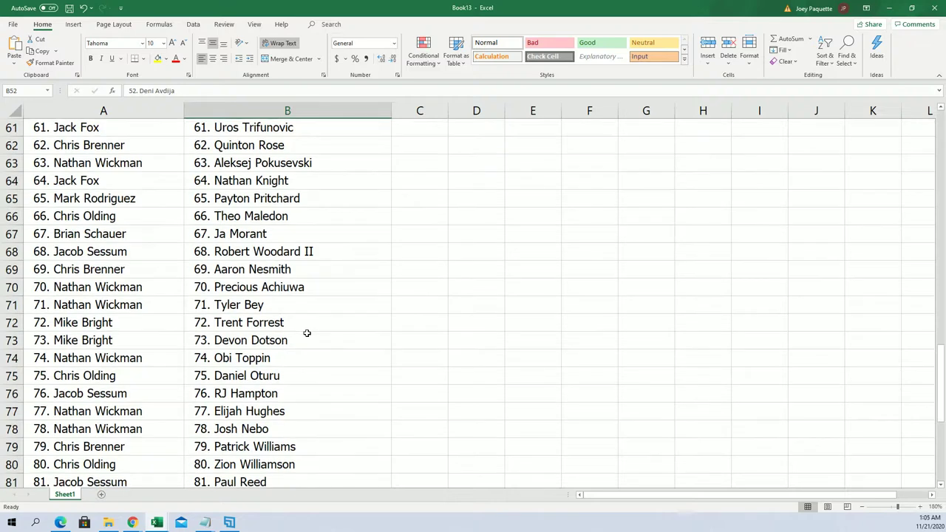
pyautogui.scroll(-4, 306, 333)
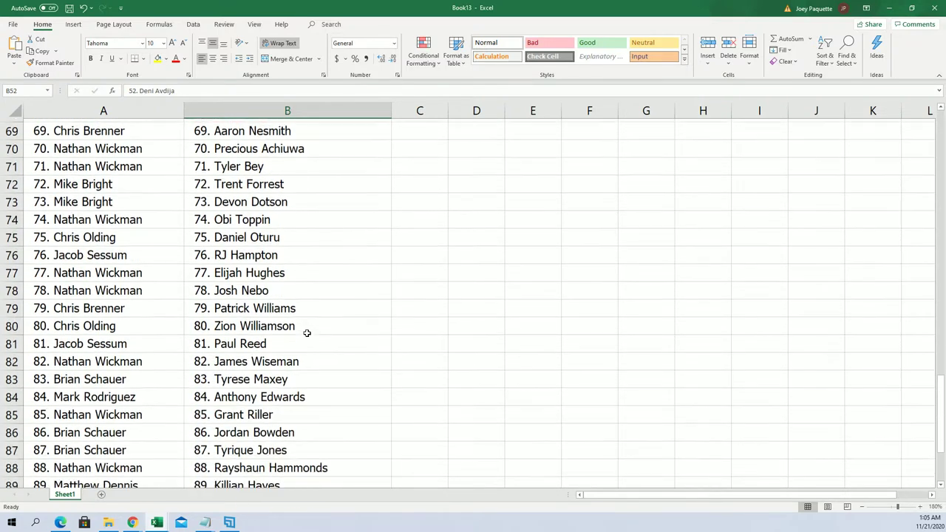
pyautogui.scroll(-1, 307, 333)
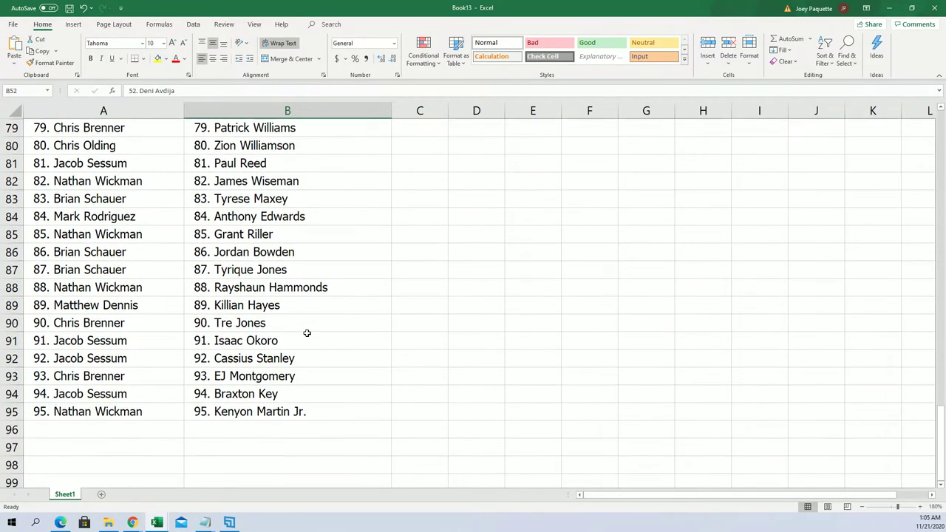
# - Review the pairings back up from row 95 to row 1 and select the player in cell B1
pyautogui.scroll(6, 308, 330)
pyautogui.scroll(8, 308, 330)
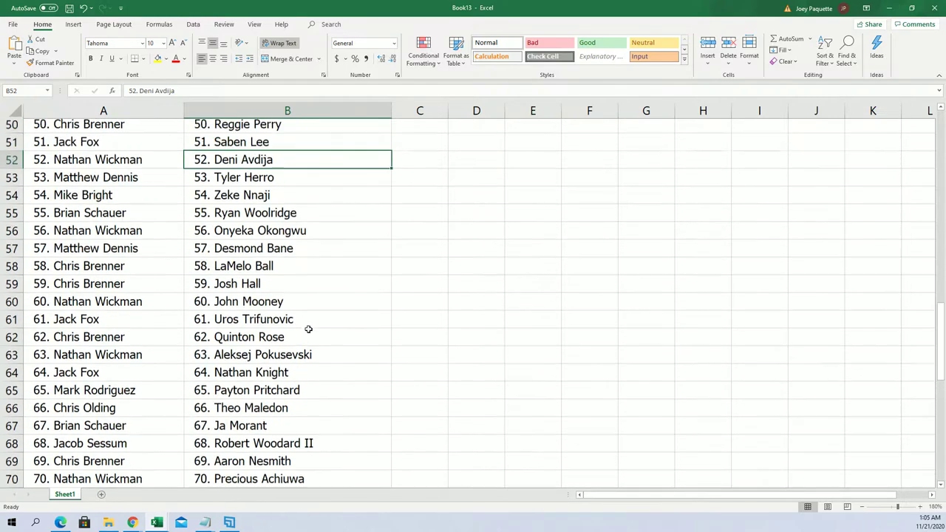
pyautogui.scroll(4, 308, 329)
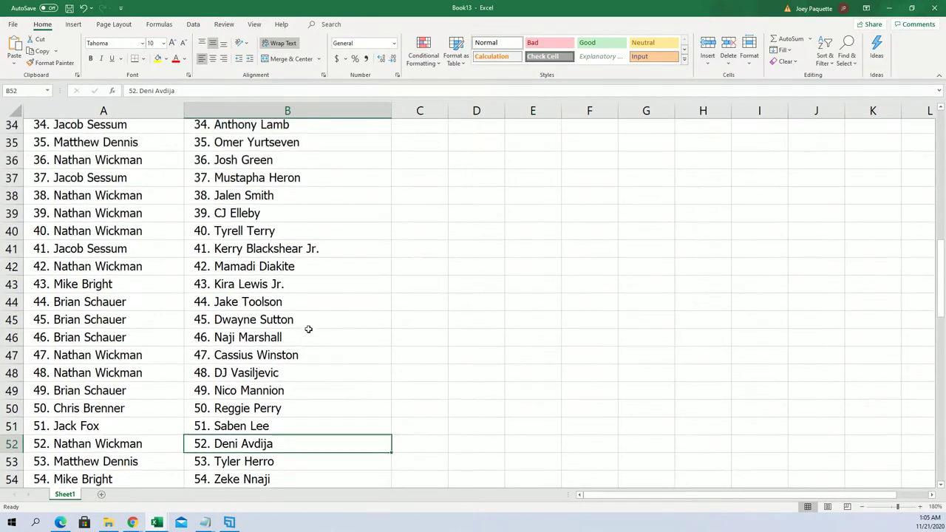
pyautogui.scroll(4, 303, 328)
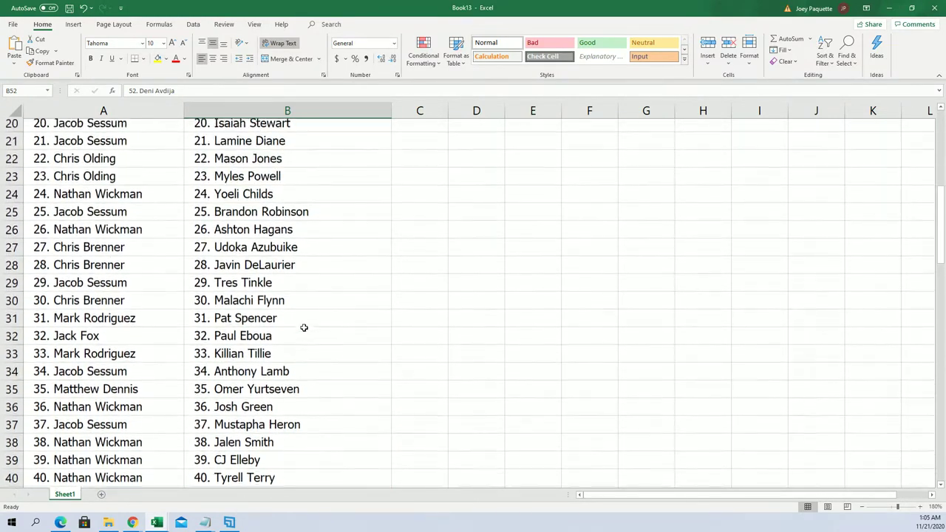
pyautogui.scroll(4, 303, 326)
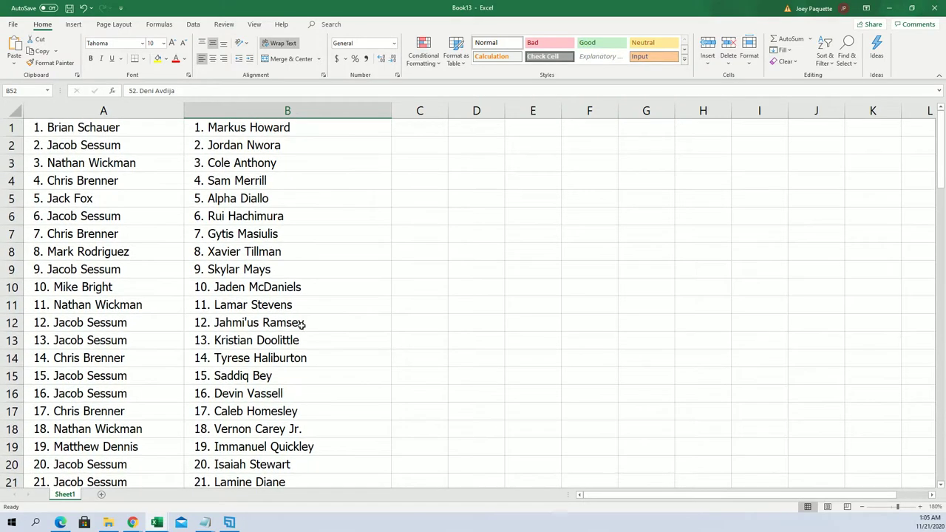
pyautogui.click(239, 130)
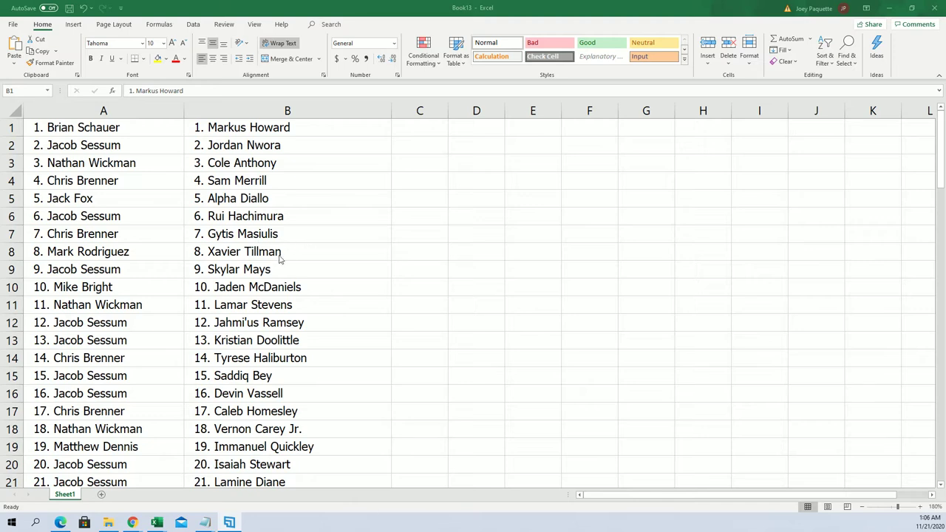
# - Read through all the pairings from row 1 to row 95 and single out the participant in cell A76
pyautogui.scroll(-1, 289, 265)
pyautogui.scroll(-5, 290, 265)
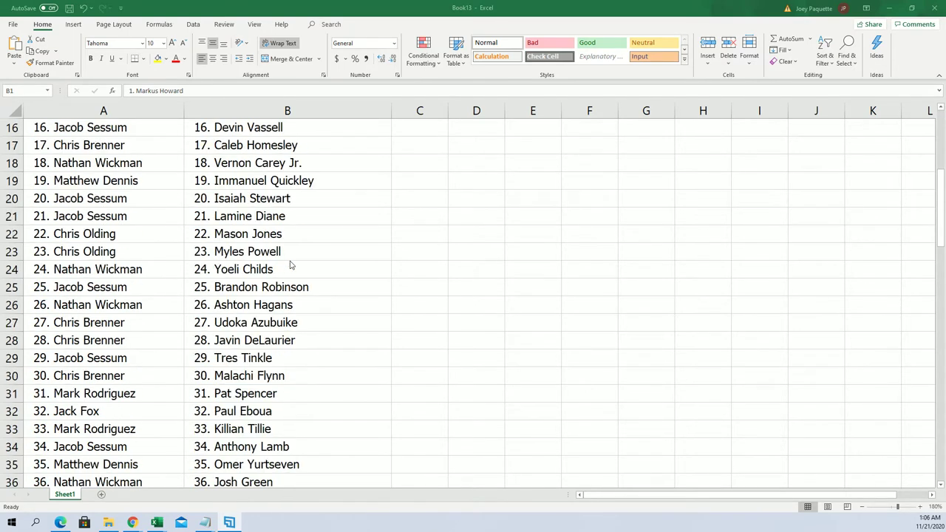
pyautogui.scroll(-5, 290, 265)
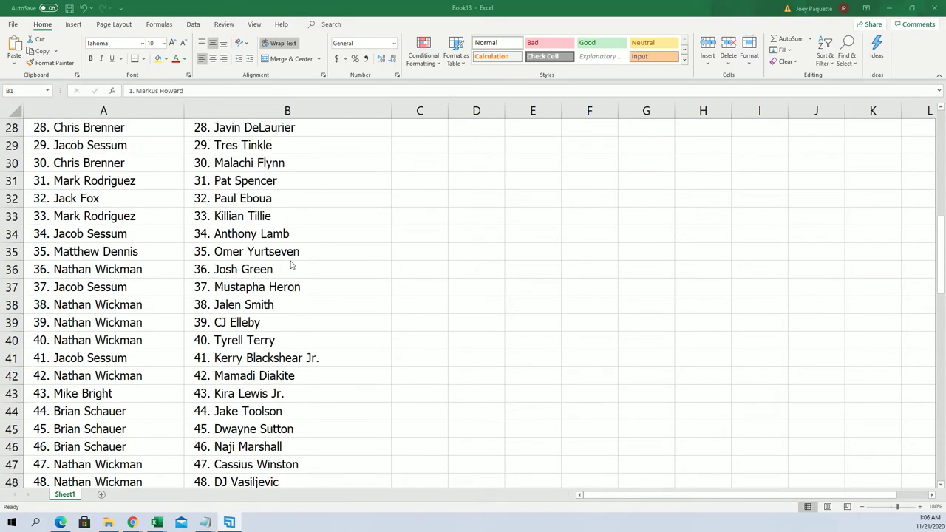
pyautogui.scroll(-4, 292, 265)
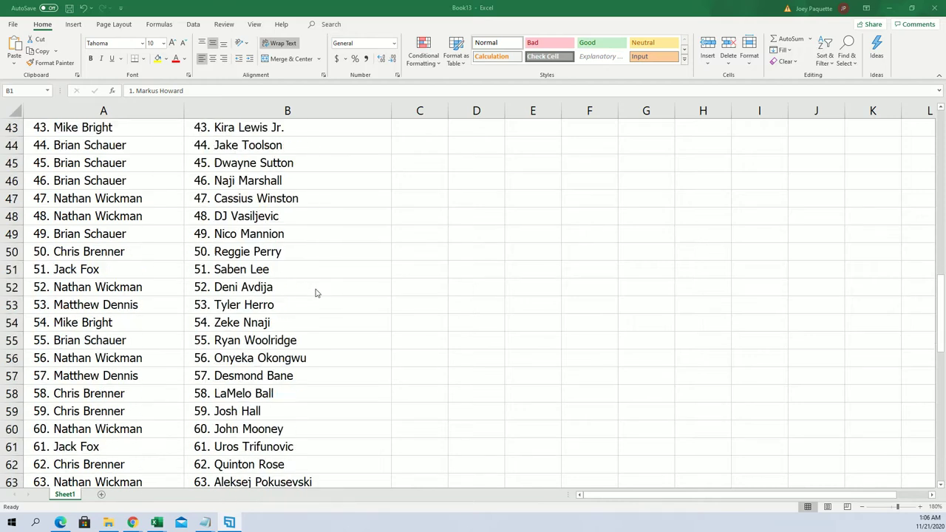
pyautogui.scroll(-4, 317, 293)
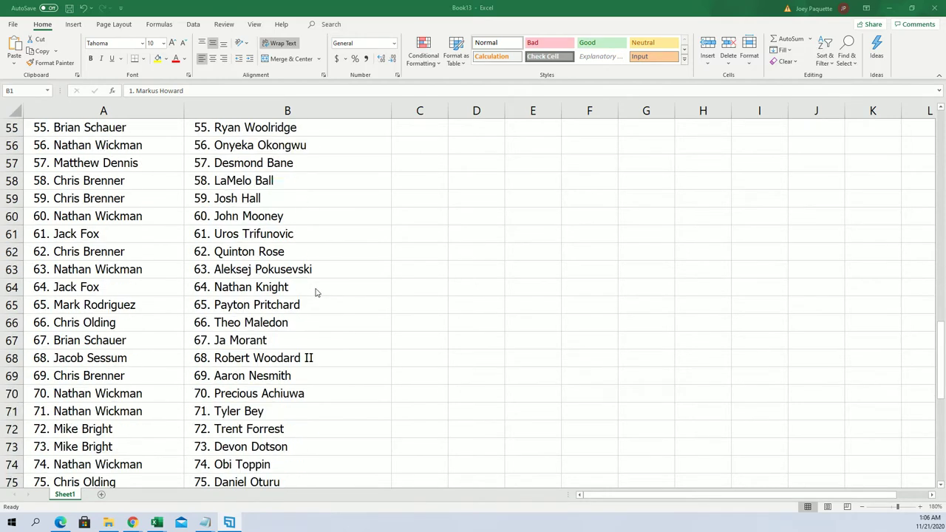
pyautogui.scroll(-4, 316, 293)
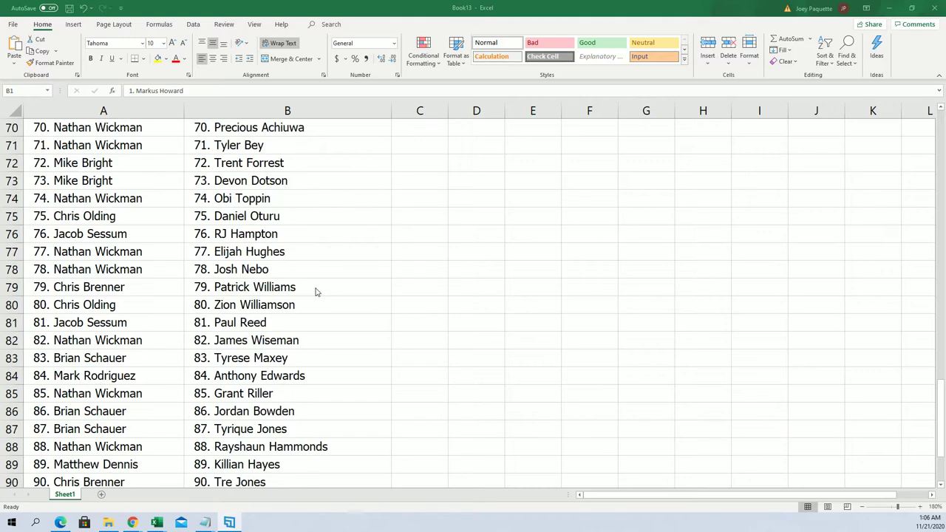
pyautogui.scroll(-3, 316, 292)
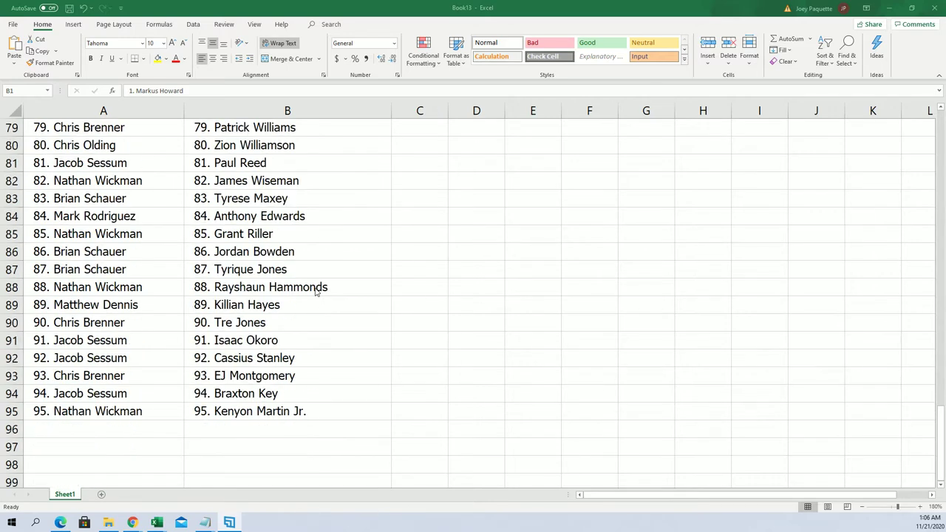
pyautogui.scroll(1, 316, 293)
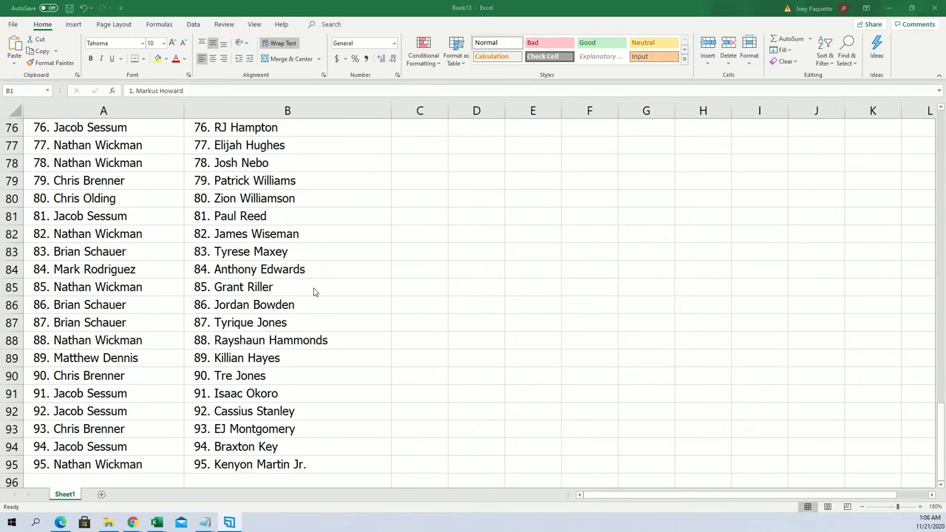
pyautogui.scroll(1, 313, 292)
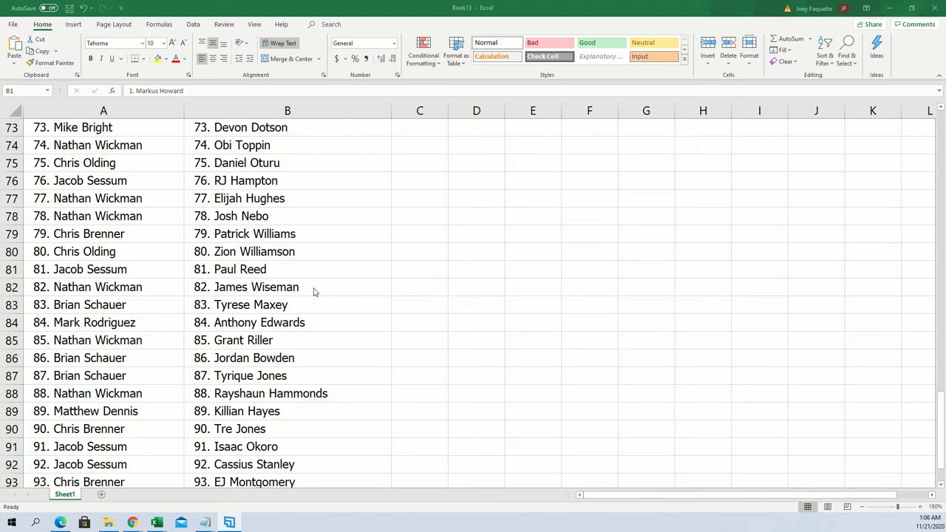
pyautogui.scroll(1, 313, 292)
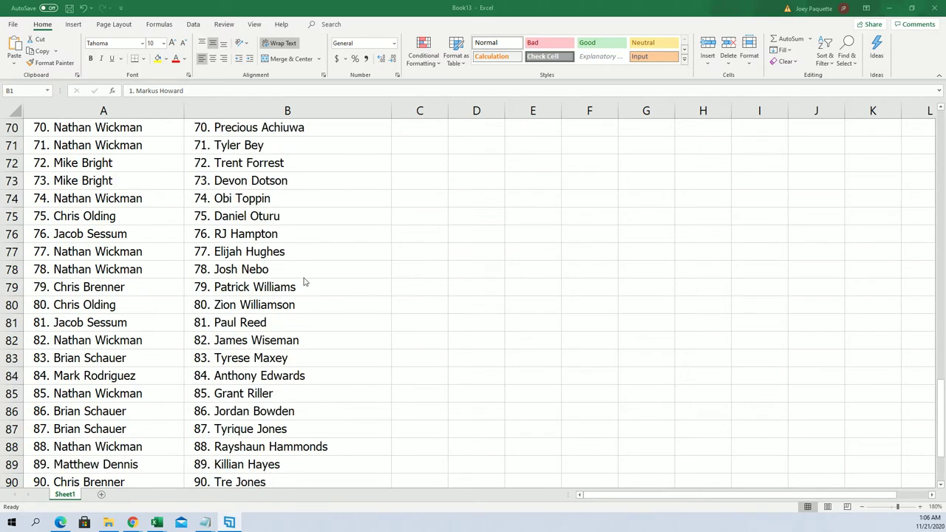
pyautogui.click(172, 233)
# - Go back over the earlier pairings up to row 1 and single out the participant in cell A3
pyautogui.scroll(11, 331, 252)
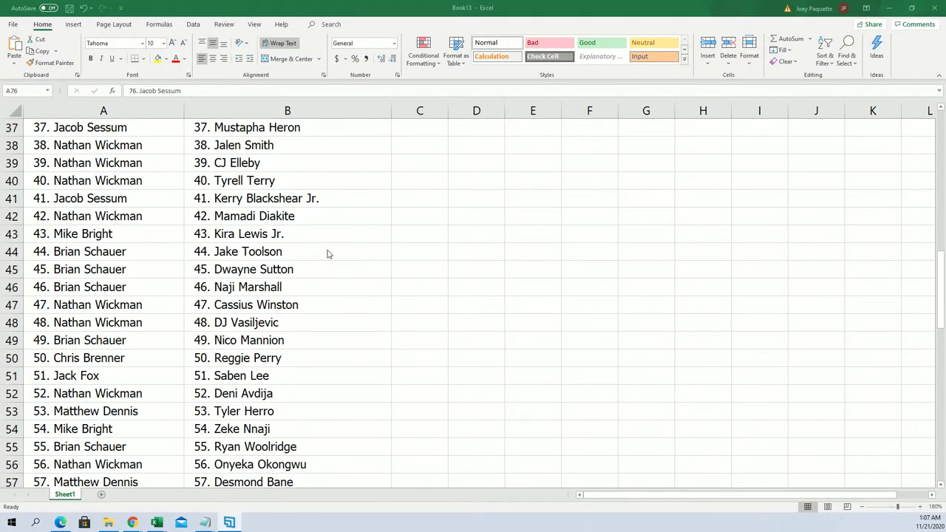
pyautogui.scroll(9, 329, 254)
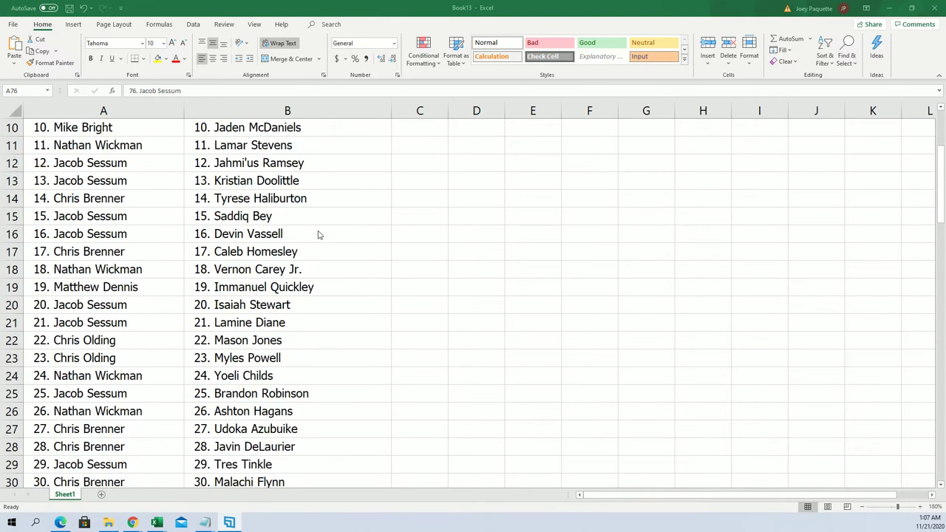
pyautogui.scroll(3, 301, 221)
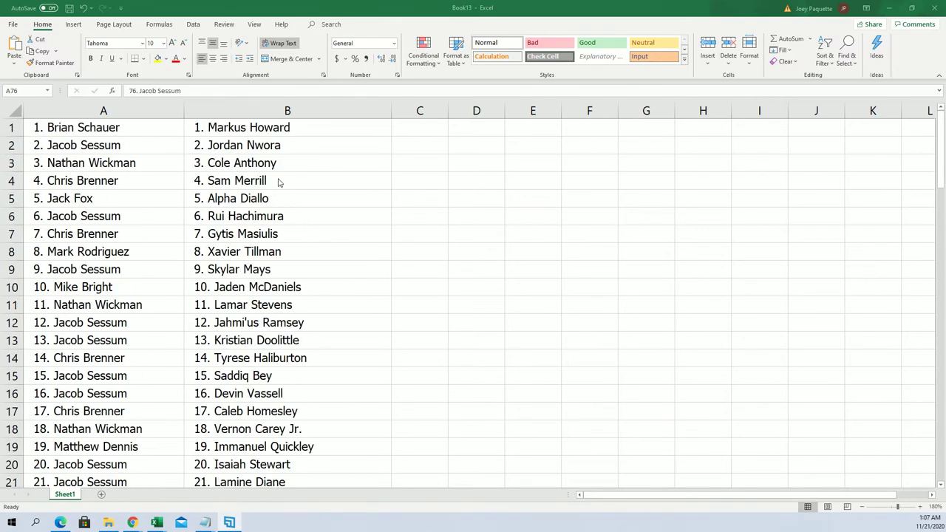
pyautogui.click(179, 162)
# - Examine the pairings from row 12 down to row 93 and single out the participants in cells A84 and A83
pyautogui.scroll(-5, 299, 314)
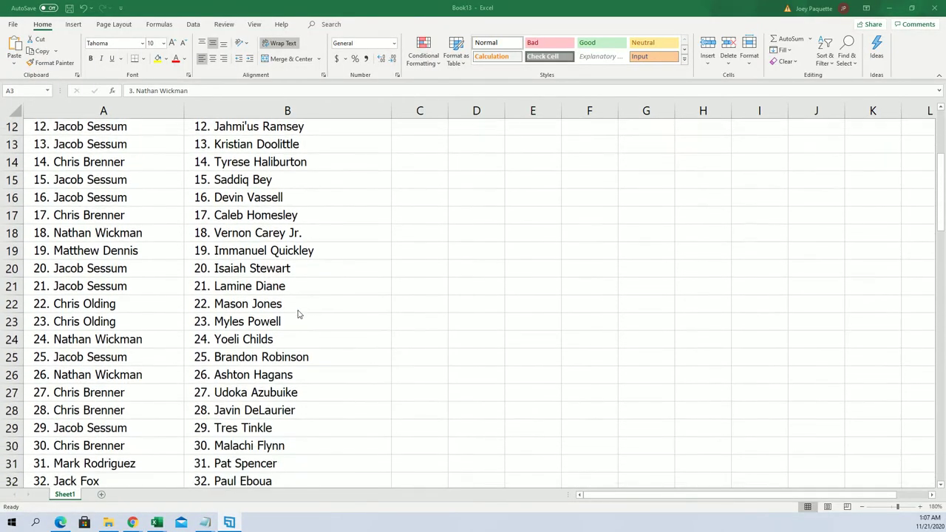
pyautogui.scroll(-3, 299, 314)
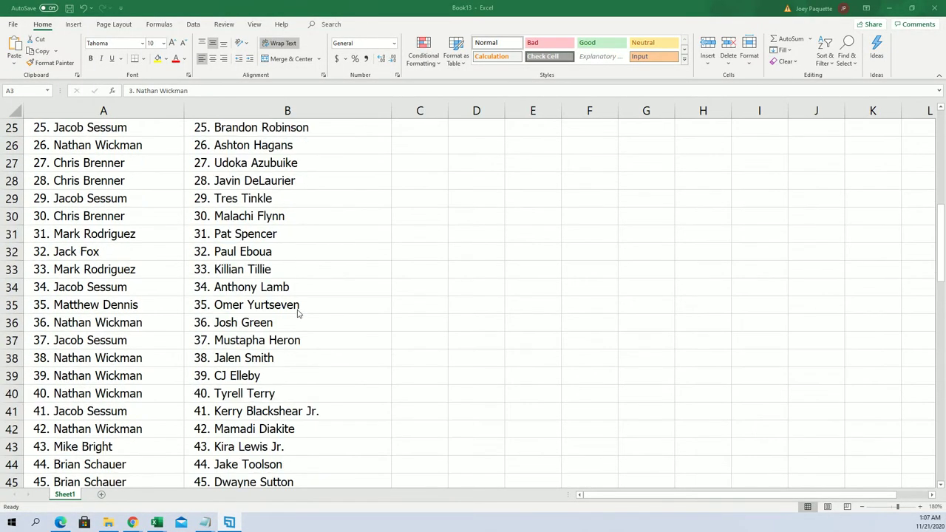
pyautogui.scroll(-2, 303, 312)
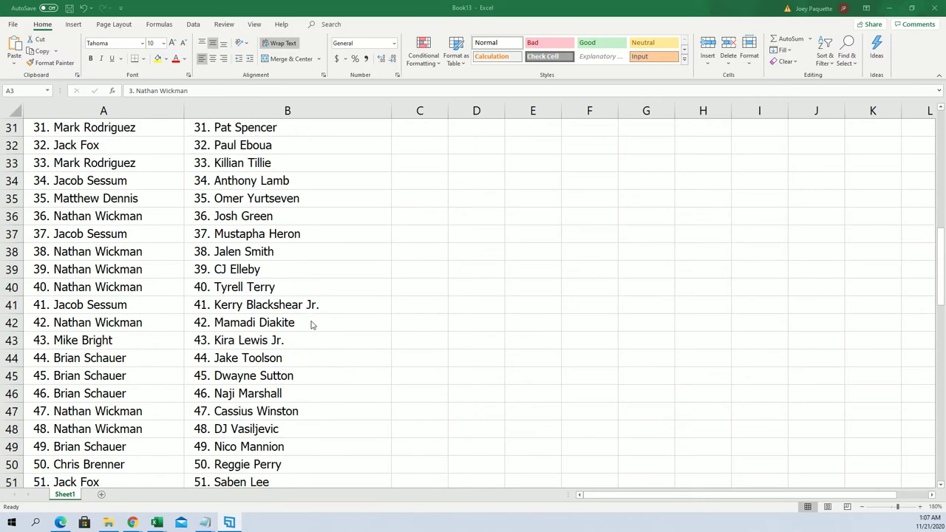
pyautogui.scroll(-4, 310, 325)
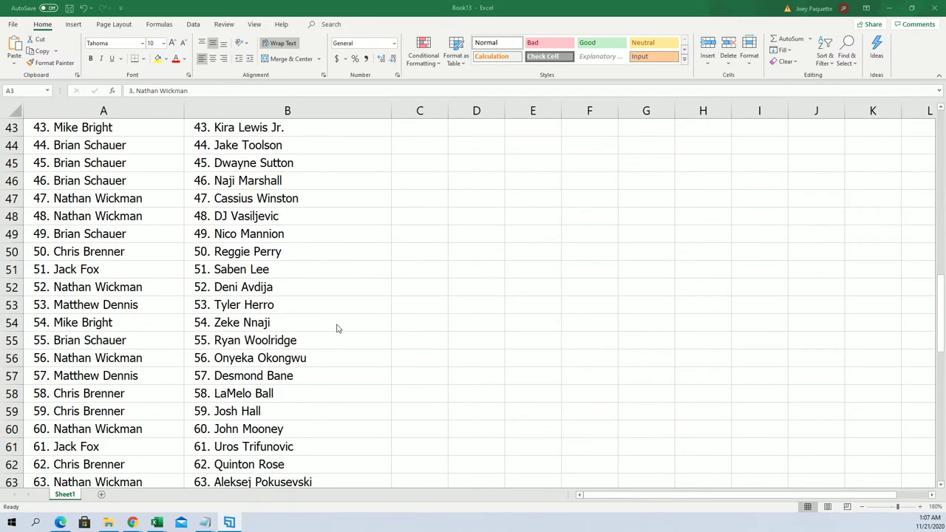
pyautogui.scroll(-4, 337, 328)
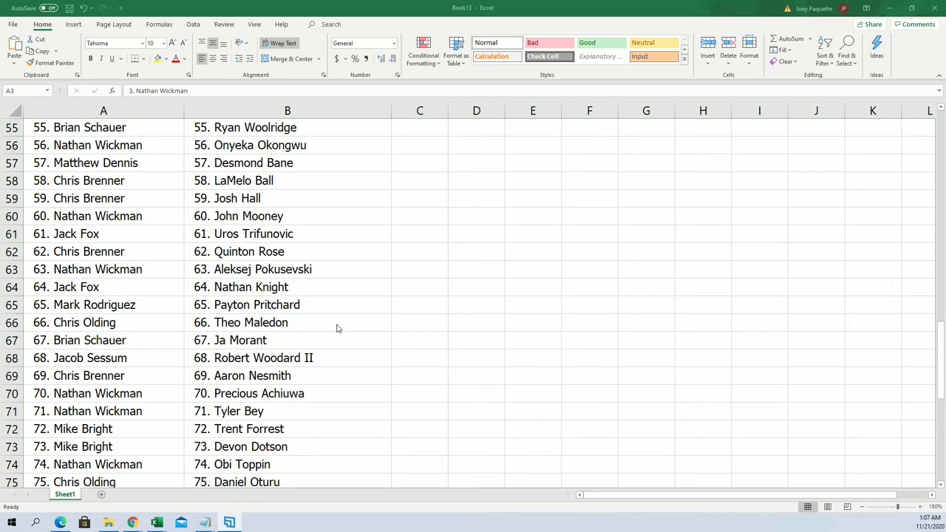
pyautogui.scroll(-3, 337, 328)
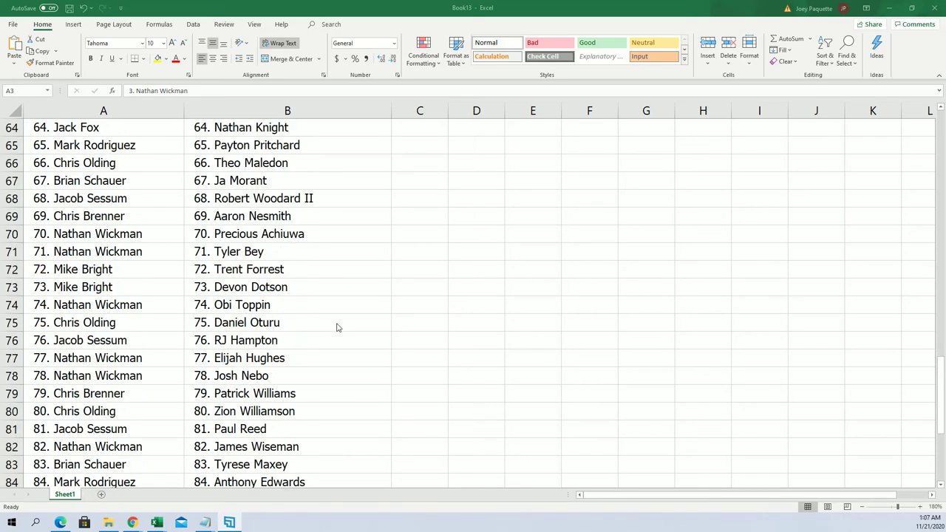
pyautogui.scroll(-1, 337, 327)
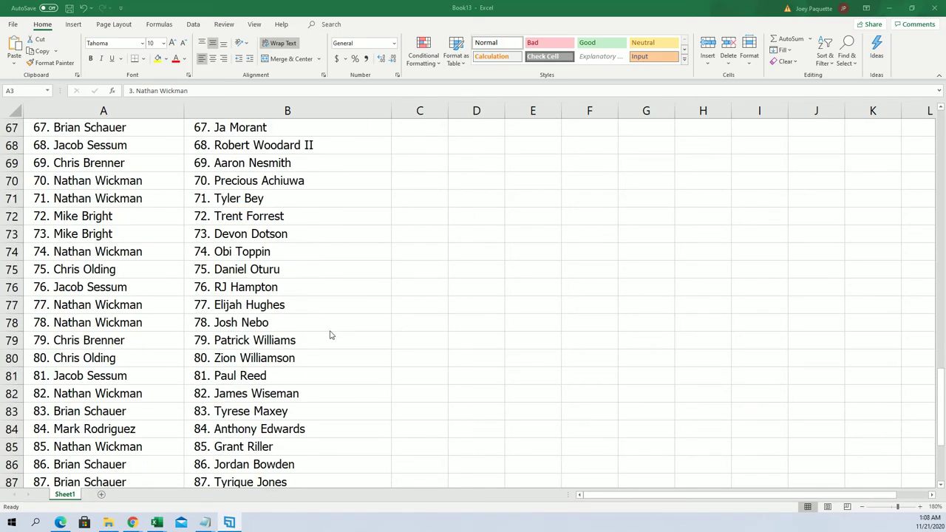
pyautogui.click(154, 428)
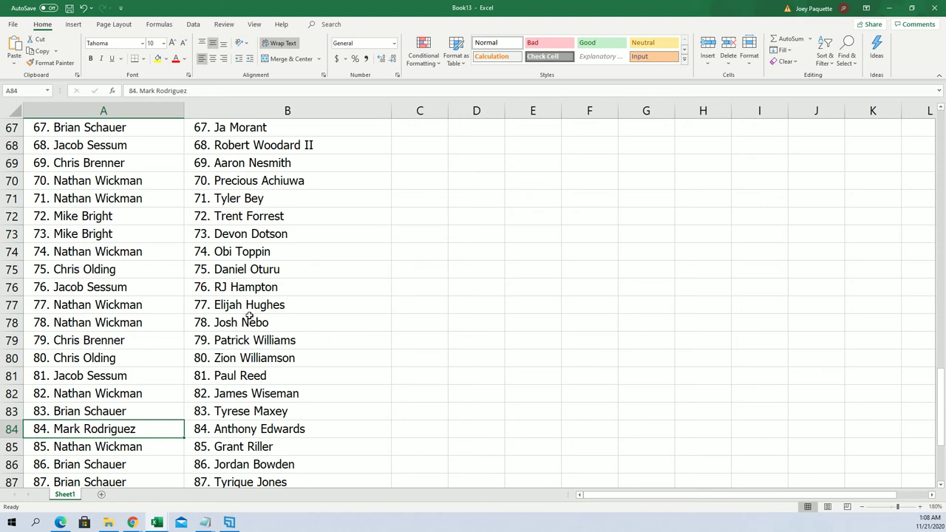
pyautogui.scroll(-2, 281, 317)
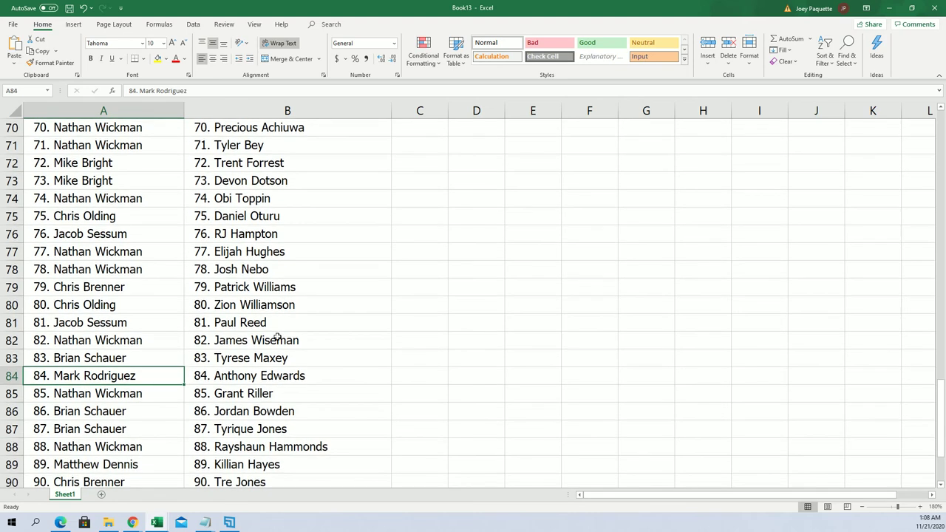
pyautogui.click(146, 305)
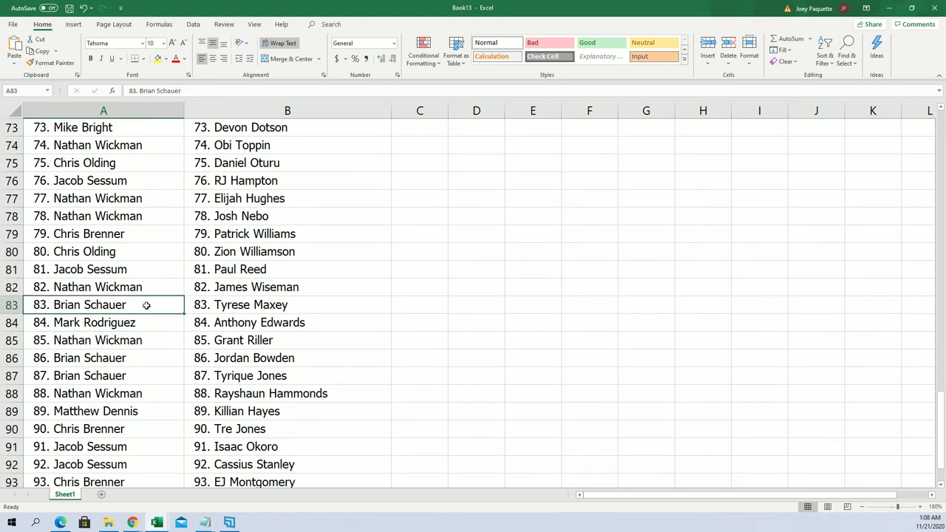